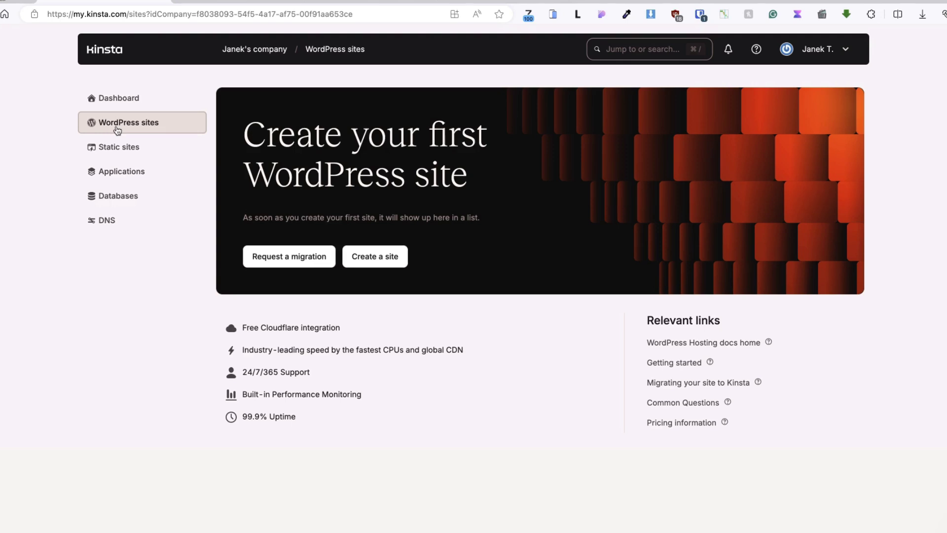
Step: Look through the WordPress migration, static sites, applications and databases sections of the hosting account
click(292, 261)
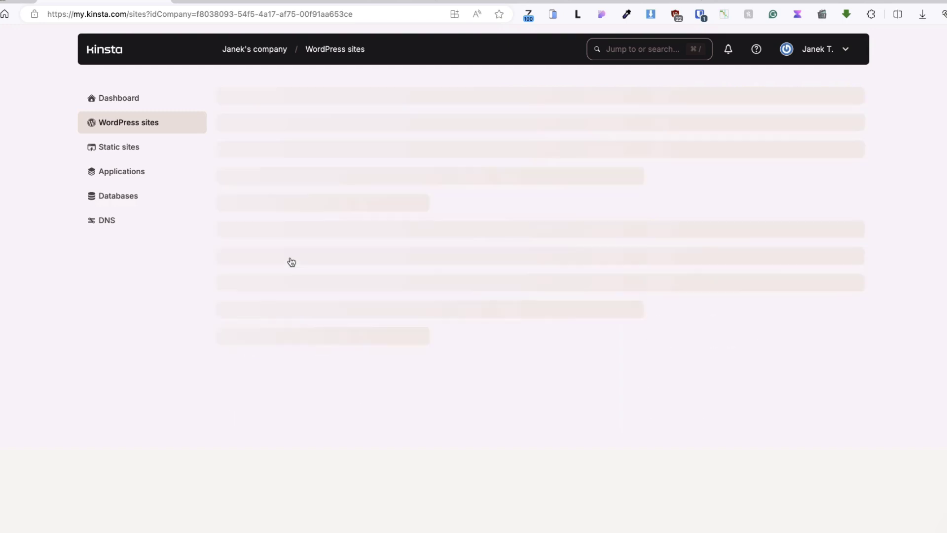
scroll(624, 296, down, 2)
scroll(624, 300, up, 2)
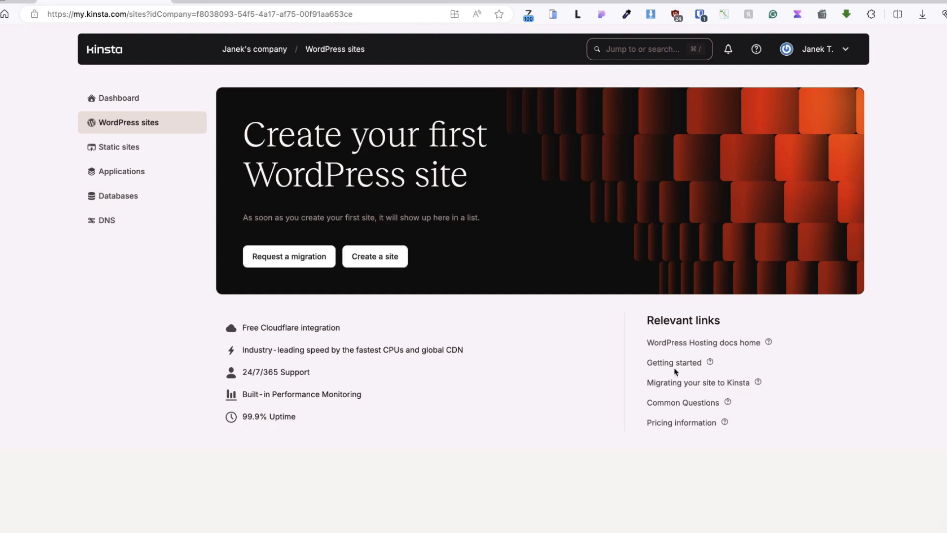
click(134, 150)
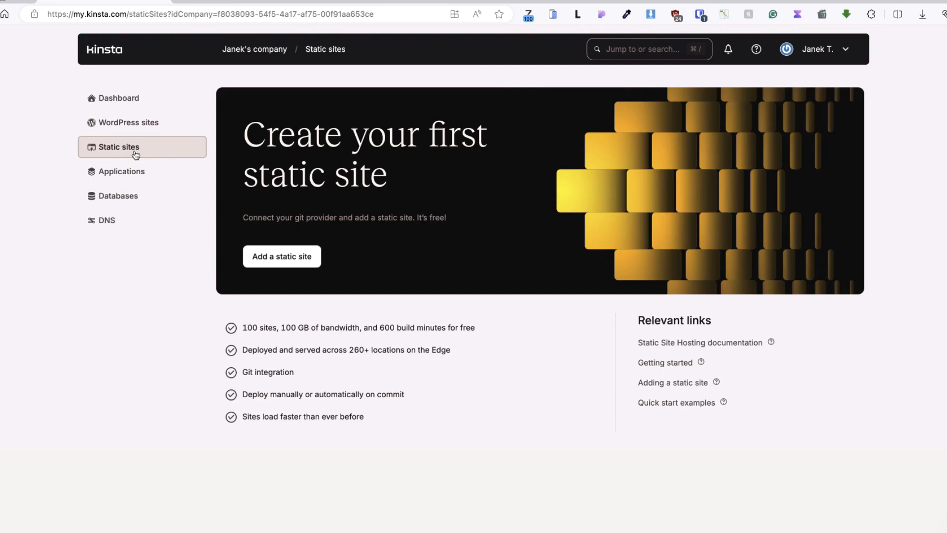
click(115, 173)
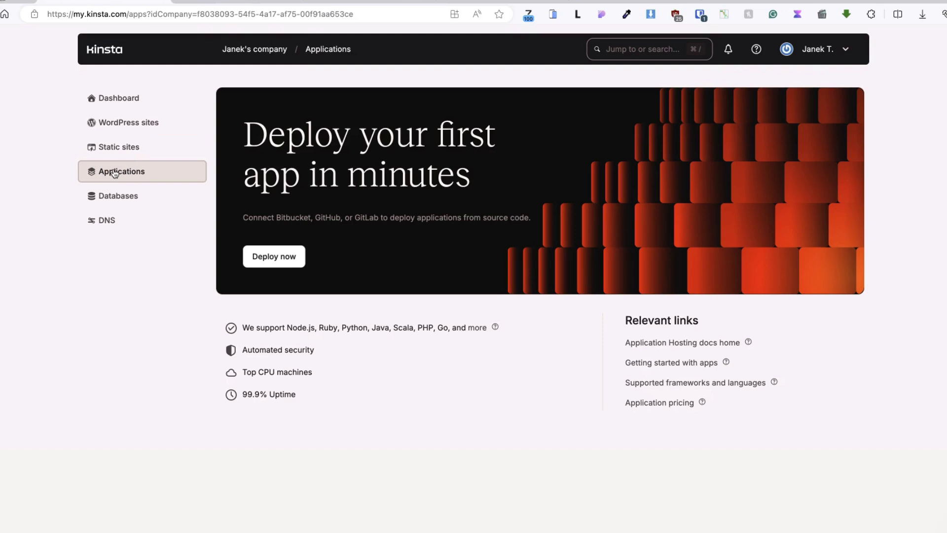
click(109, 196)
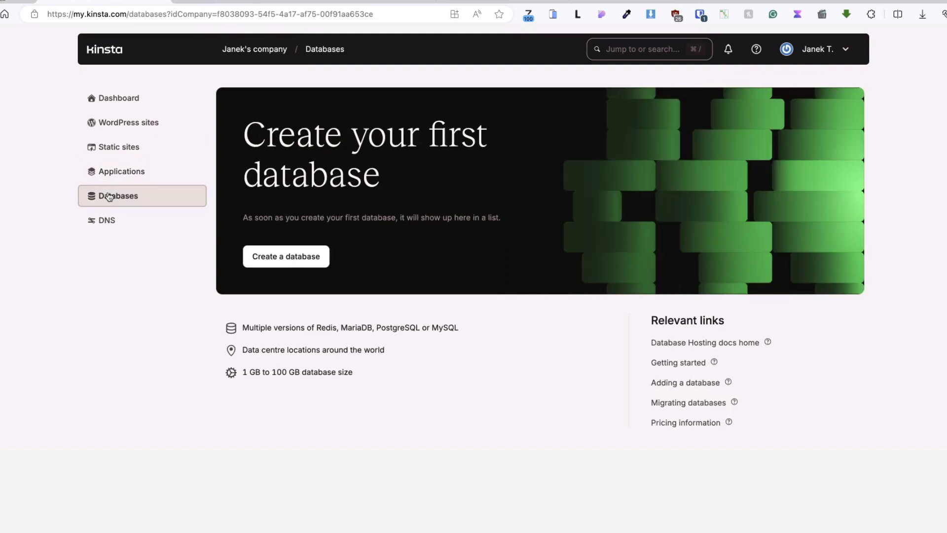
click(124, 284)
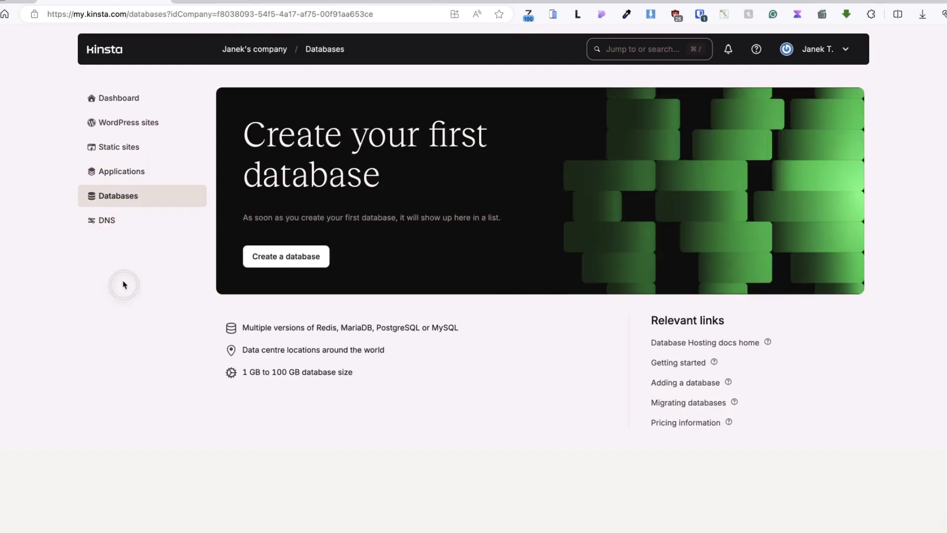
Step: Add the domain wpsimpletests.com to DNS management without linking a WordPress site
click(108, 225)
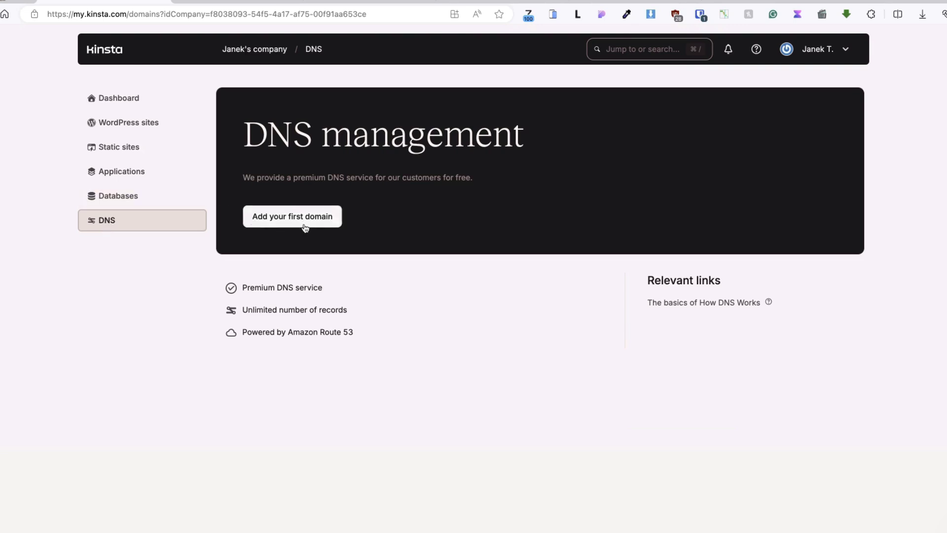
click(325, 218)
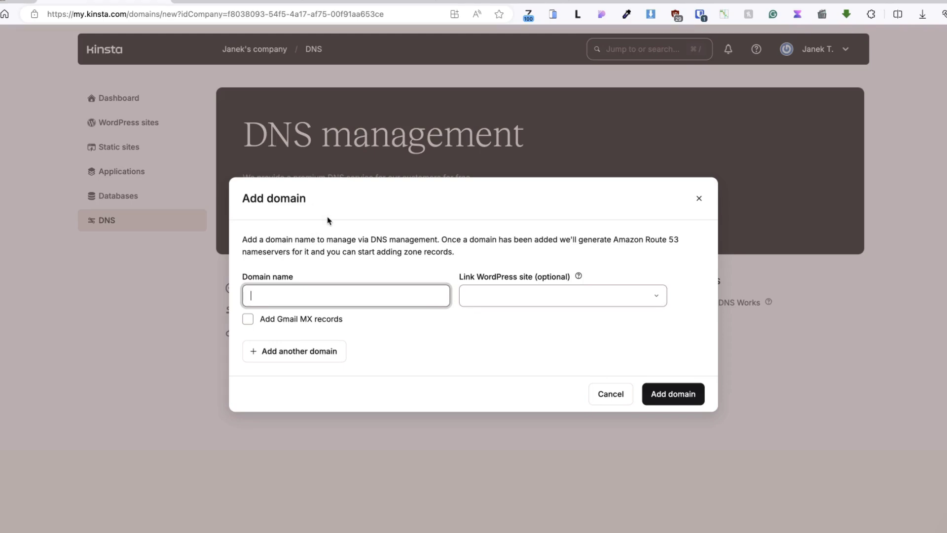
text(wpsimpletests.com)
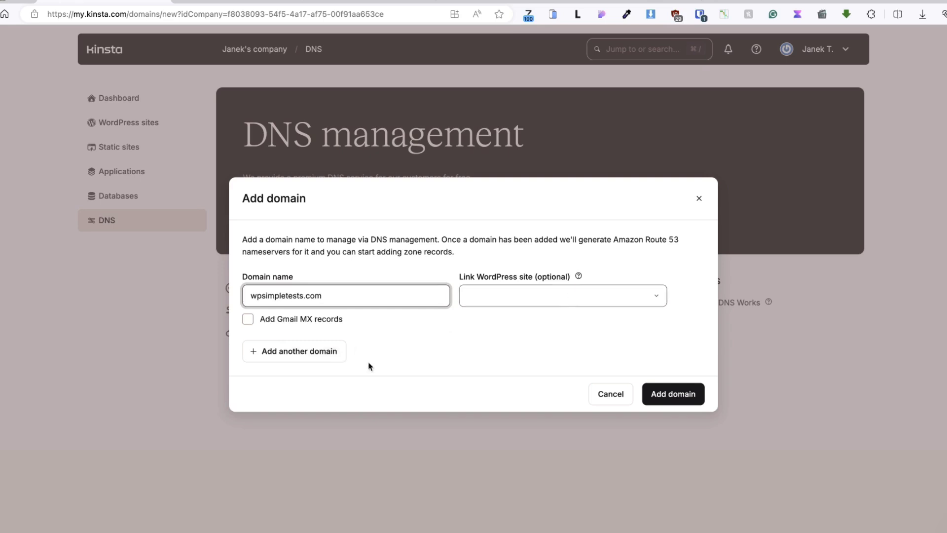
click(663, 393)
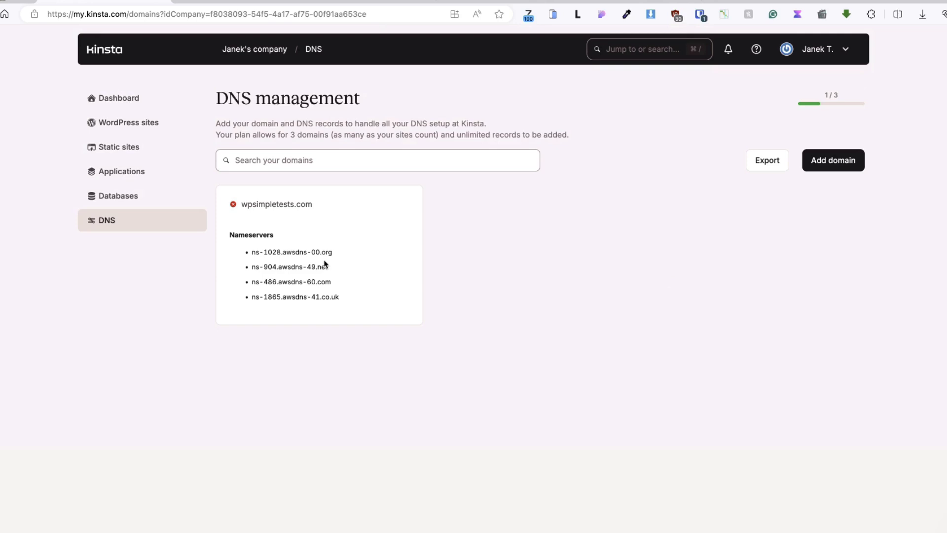
Step: Copy the first listed nameserver, ns-1028.awsdns-00.org, and open the wpsimpletests.com domain details in Namecheap
drag(334, 253, 253, 253)
key(ctrl+c)
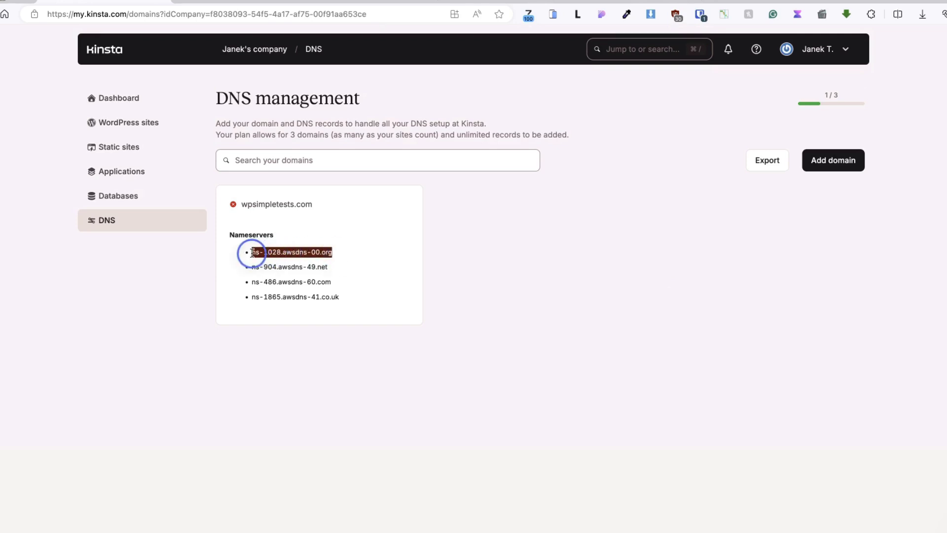
click(258, 1)
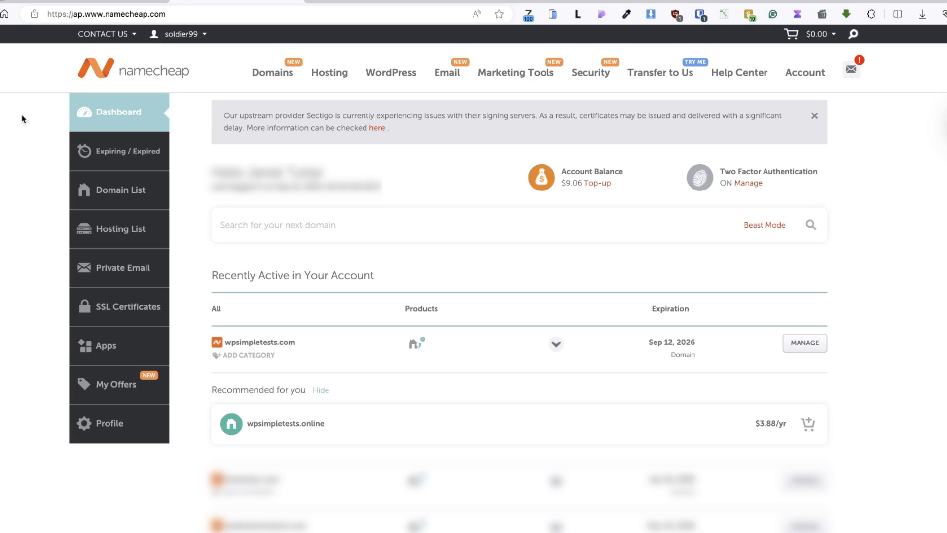
click(111, 190)
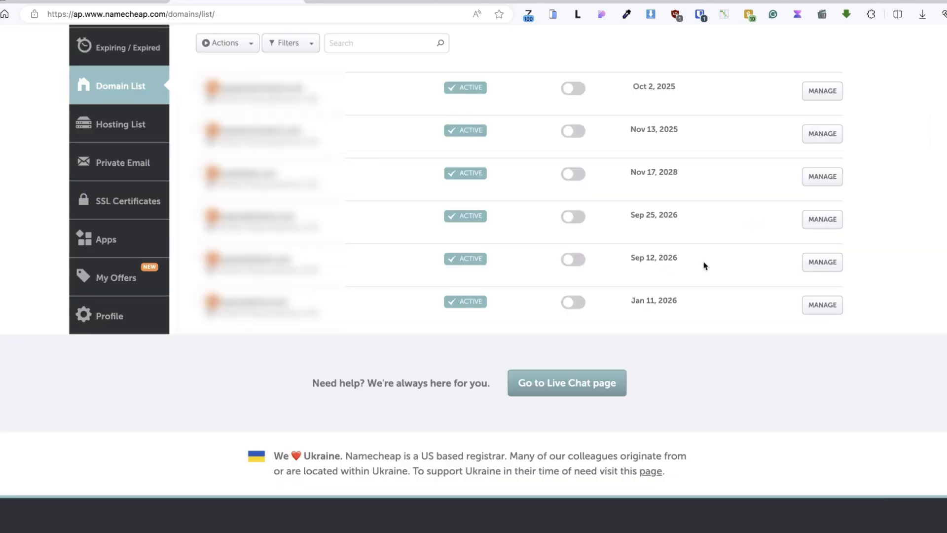
click(824, 261)
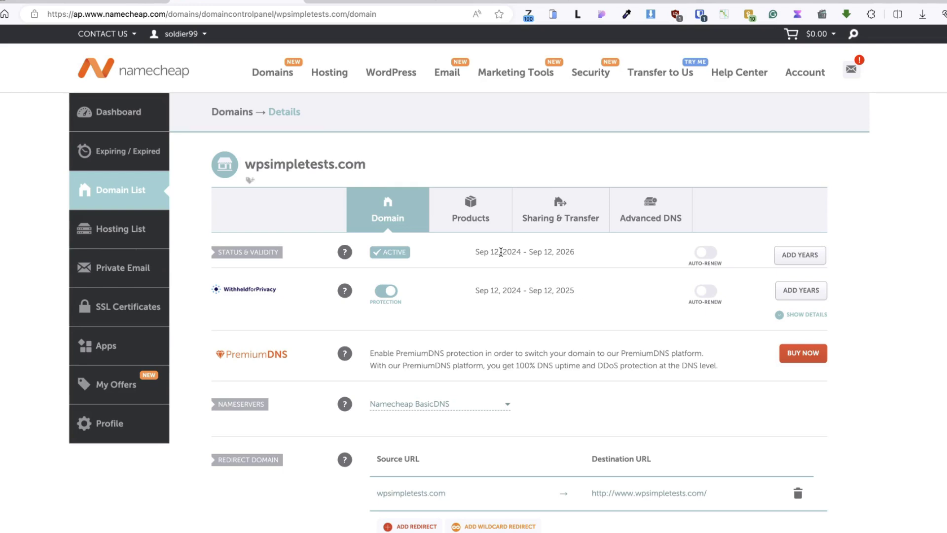
Step: Switch the domain's nameservers to Custom DNS and enter ns-1028.awsdns-00.org as the first nameserver
scroll(502, 251, down, 3)
scroll(500, 255, down, 1)
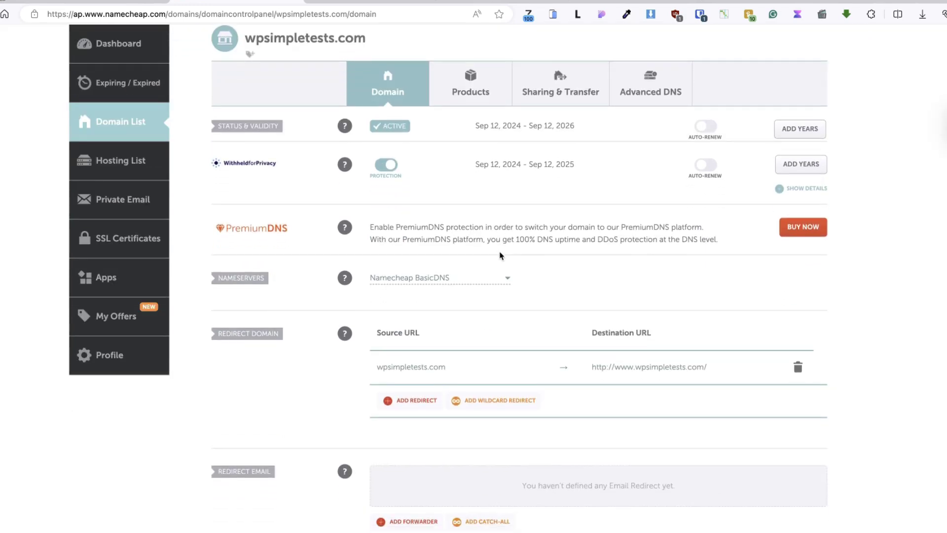
click(503, 245)
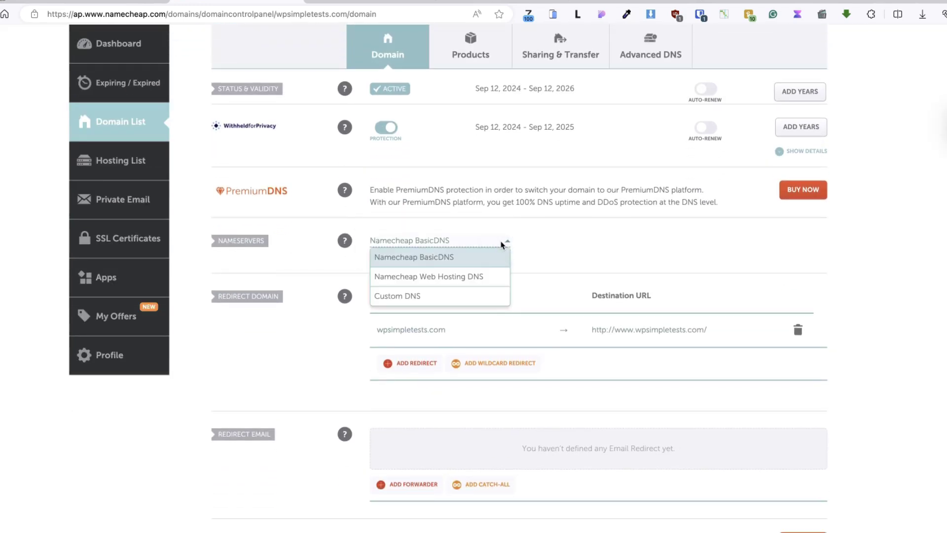
click(413, 292)
click(397, 272)
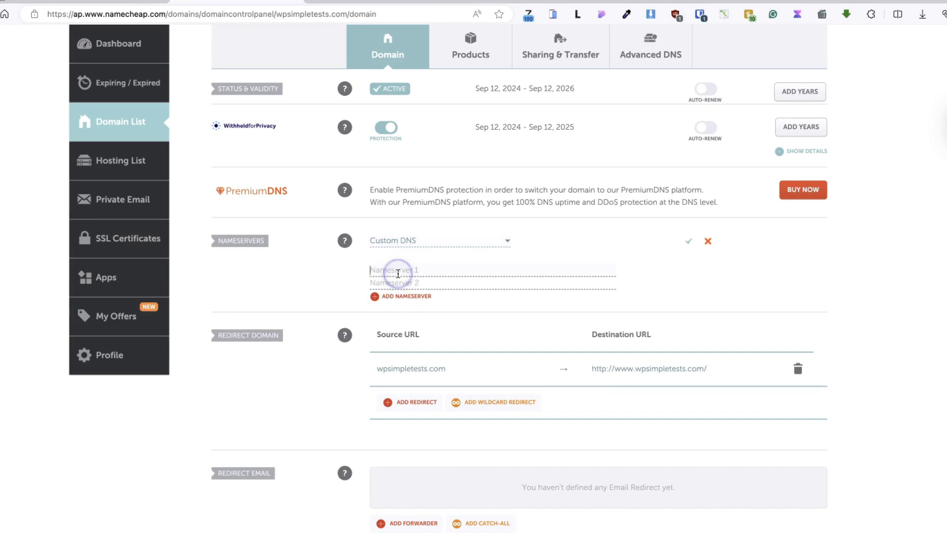
key(ctrl+v)
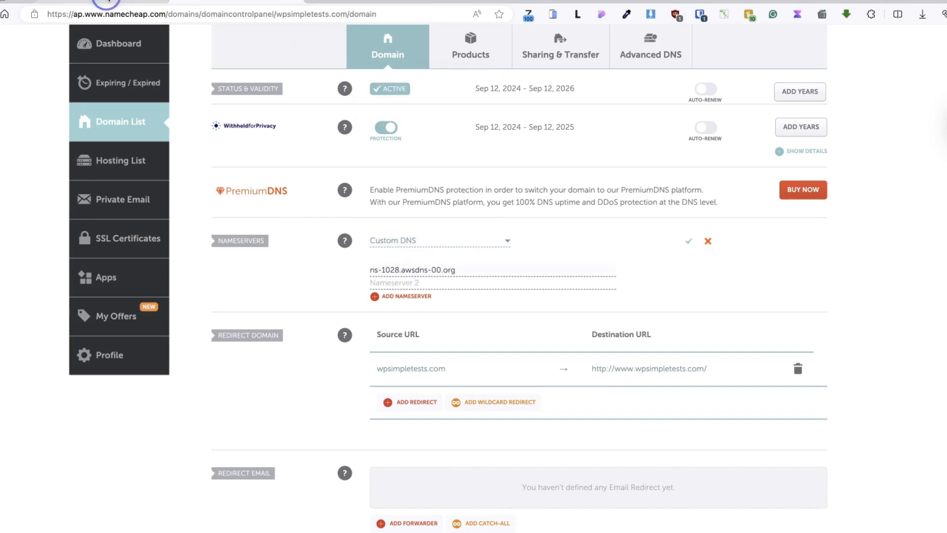
Step: Enter ns-904.awsdns-49.net as the second nameserver and ns-486.awsdns-60.com as the third
click(376, 281)
text(ns-904.awsdns-49.net)
click(397, 298)
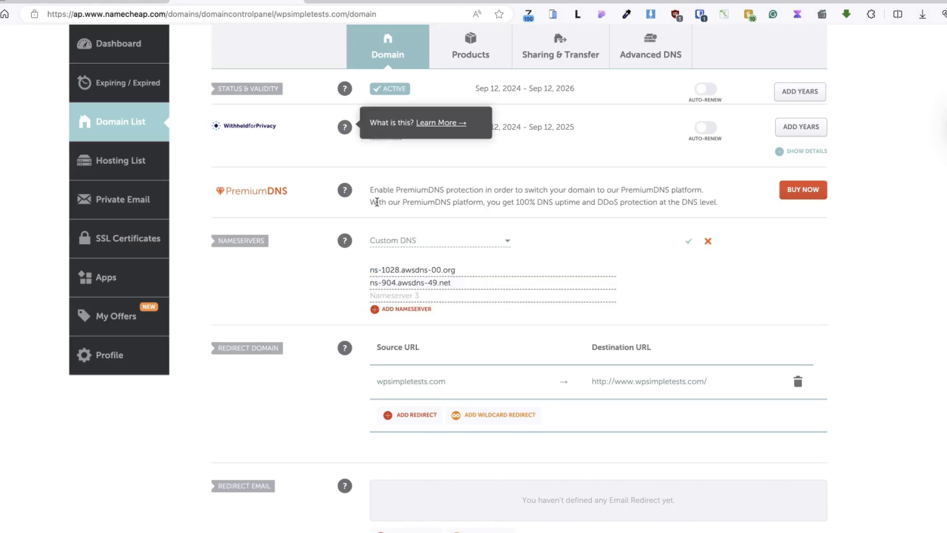
click(415, 295)
text(ns-486.awsdns-60.com)
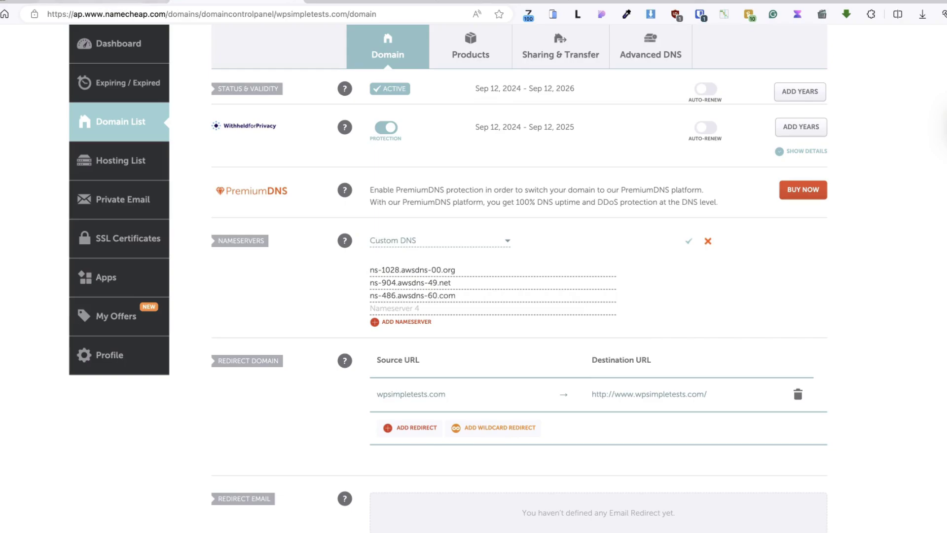
Step: Enter ns-1865.awsdns-41.co.uk as the fourth nameserver and save the custom nameservers
click(114, 4)
click(265, 4)
click(403, 306)
key(ctrl+v)
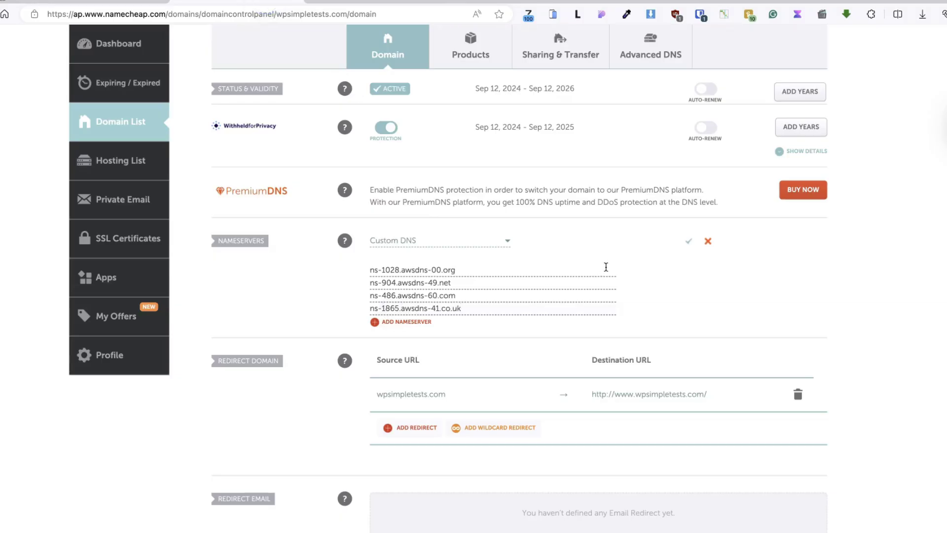
click(689, 241)
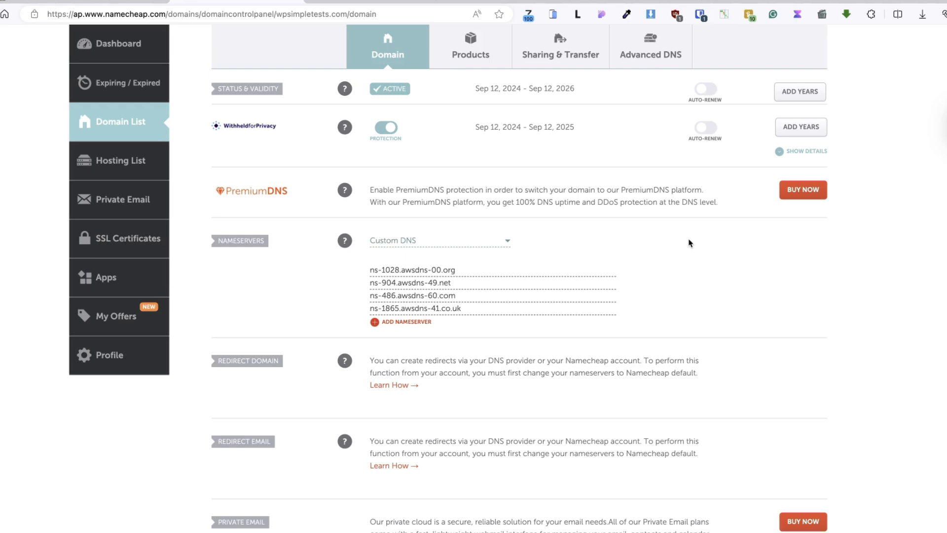
Step: Run Kinsta's nameserver check for wpsimpletests.com and examine the domain's DNS propagation in DNSChecker
key(ctrl+Tab)
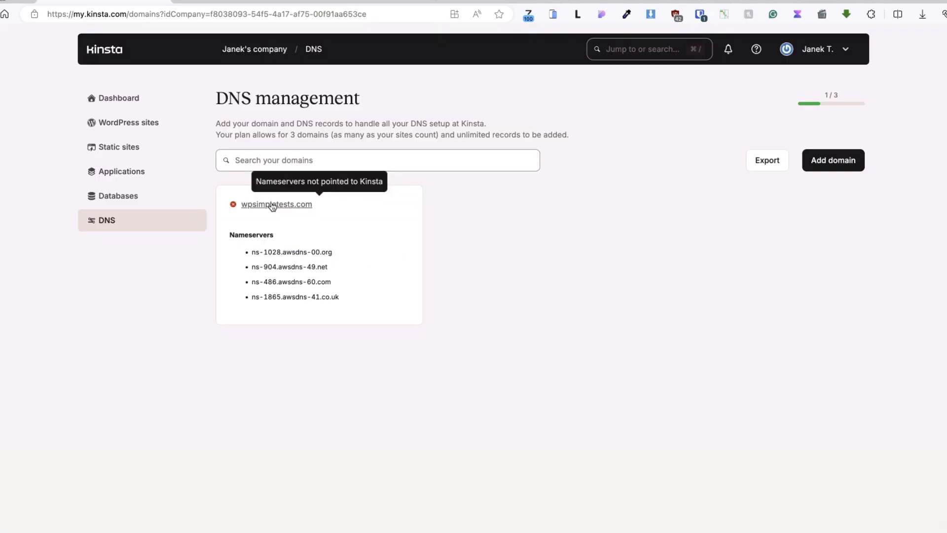
click(272, 206)
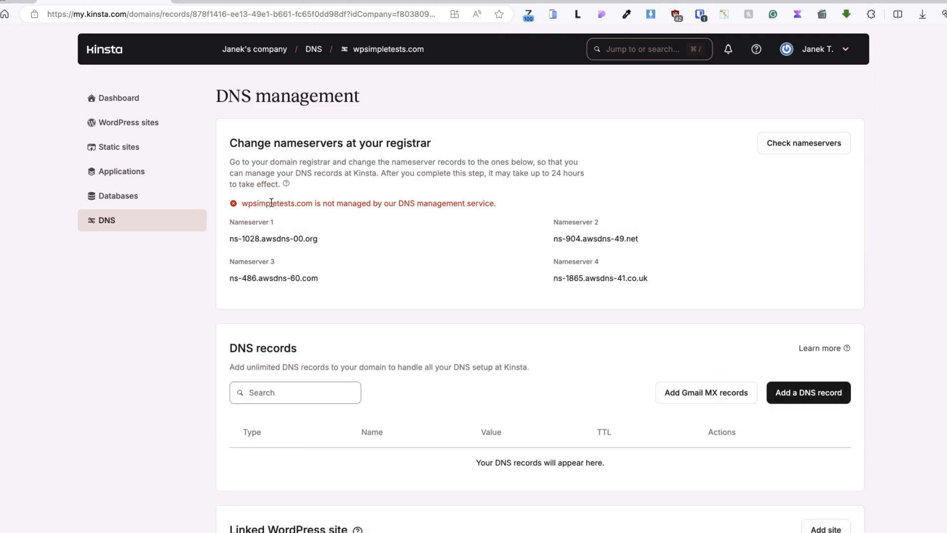
click(798, 146)
key(ctrl+Tab)
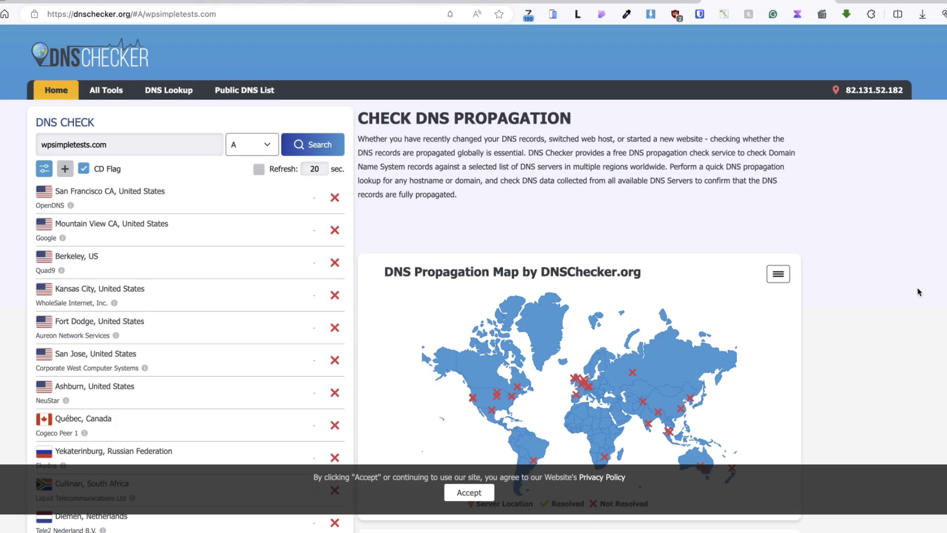
Step: Return to Kinsta and review the DNS records and nameserver details of wpsimpletests.com
key(ctrl+shift+Tab)
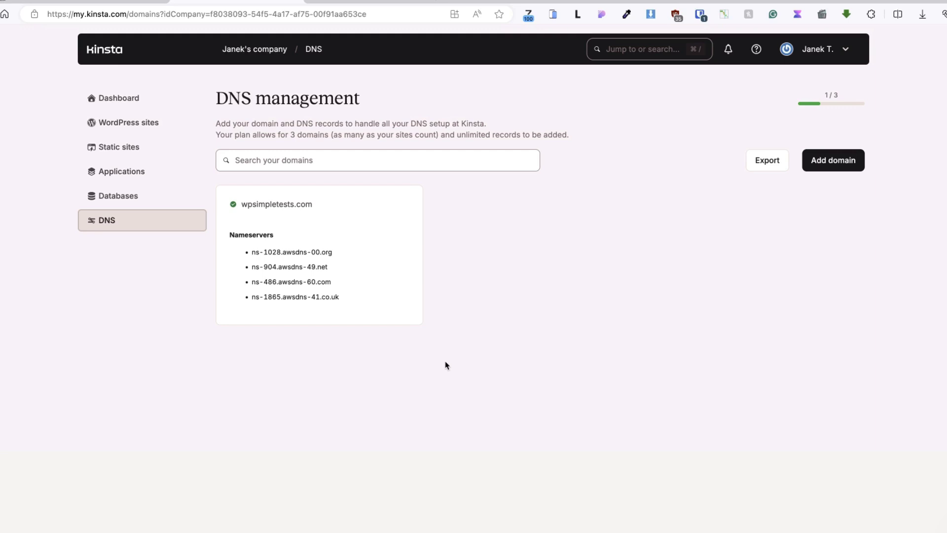
click(277, 204)
scroll(514, 229, down, 3)
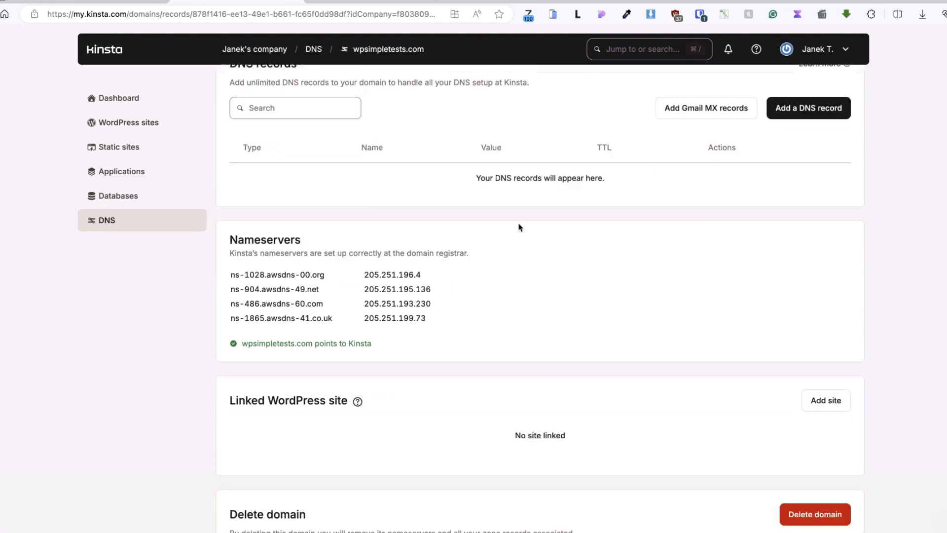
scroll(519, 227, up, 3)
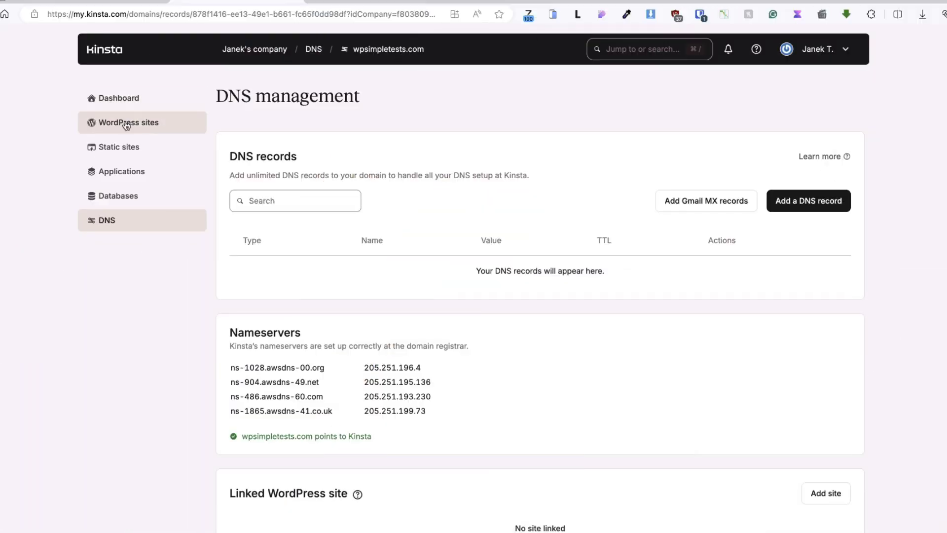
Step: Go to the WordPress sites list and start creating a new site
click(126, 126)
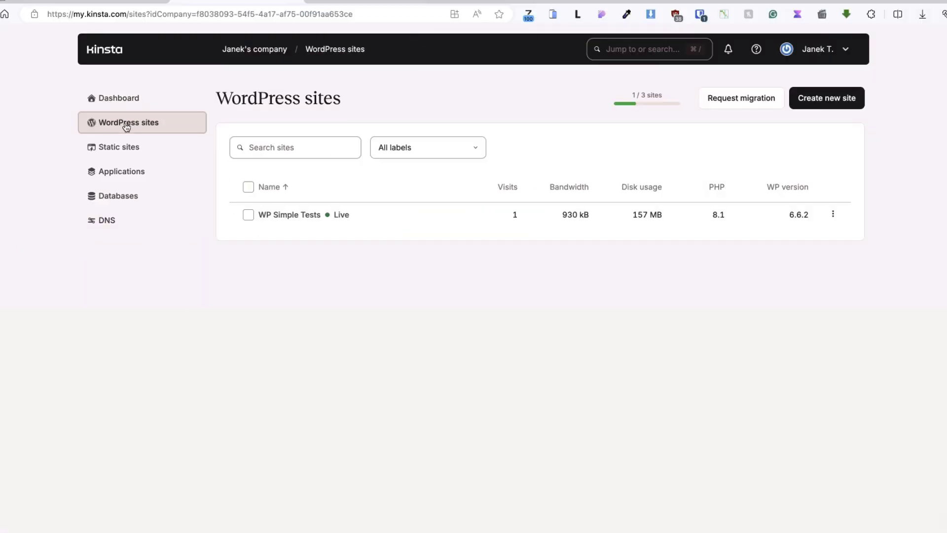
click(823, 100)
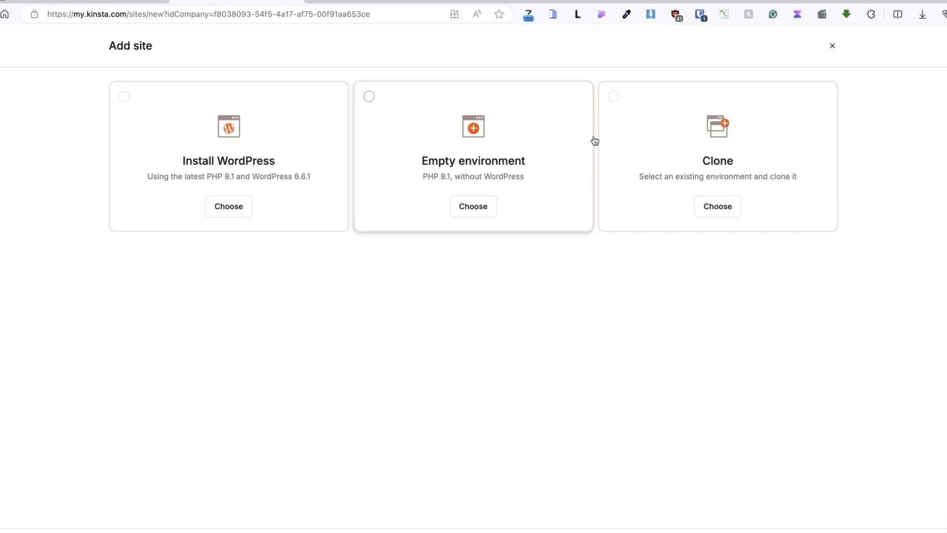
click(728, 139)
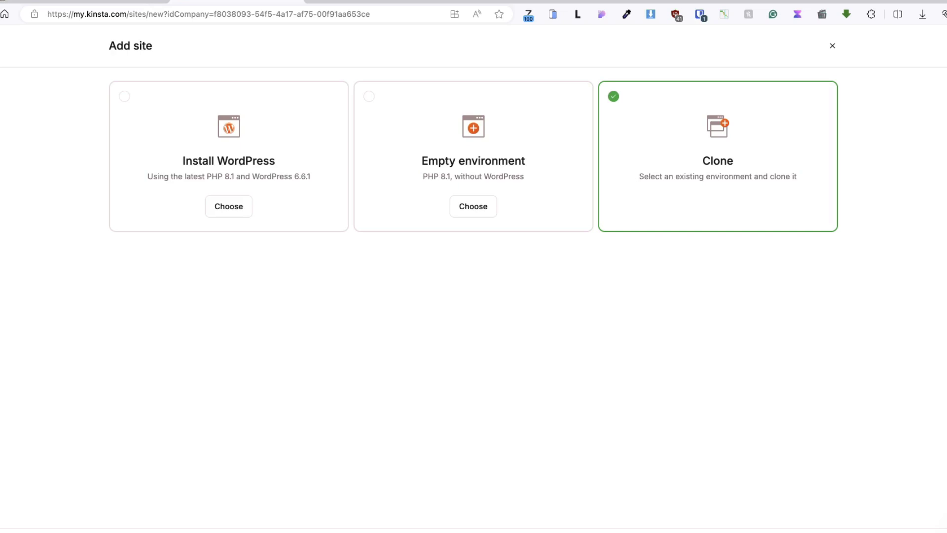
click(281, 109)
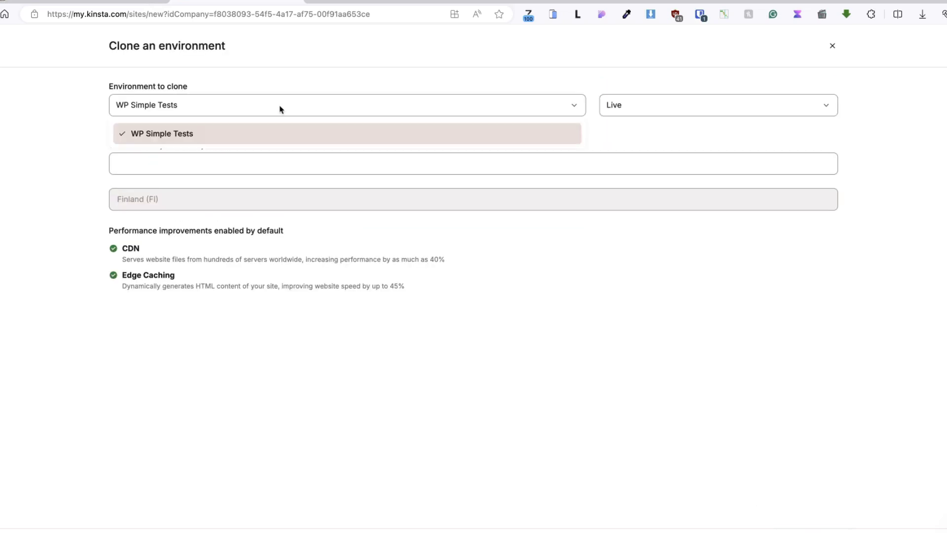
click(183, 133)
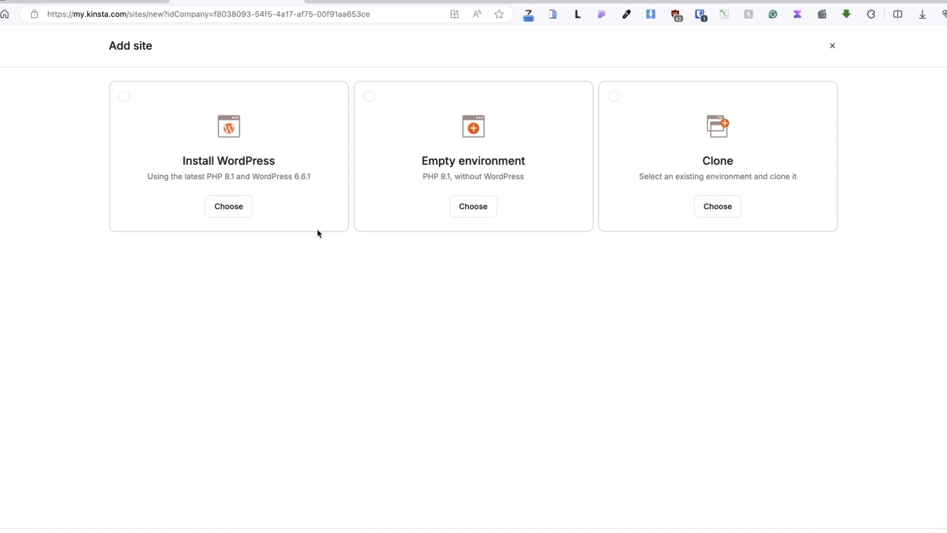
Step: Choose to install WordPress, name the site WP Tests, select the Finland (FI) data center and continue to the WordPress options
click(247, 146)
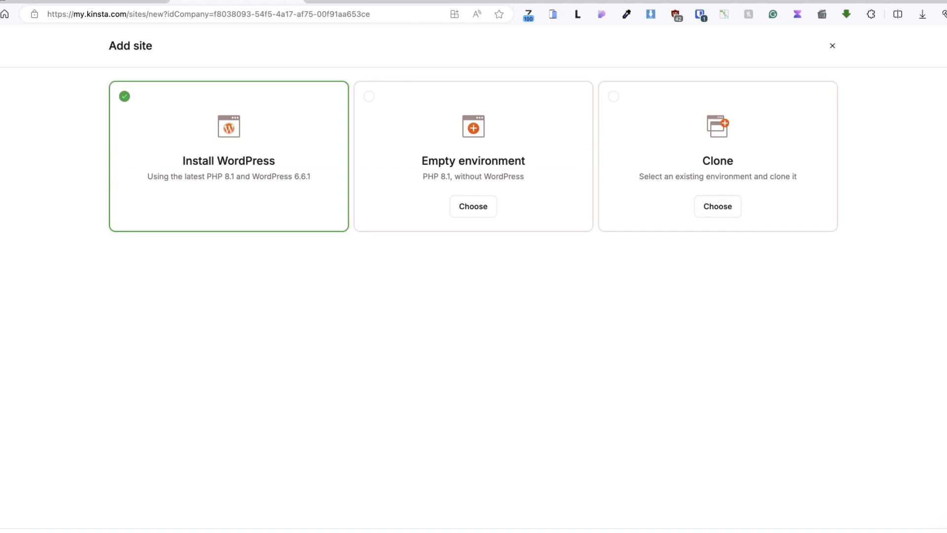
click(189, 149)
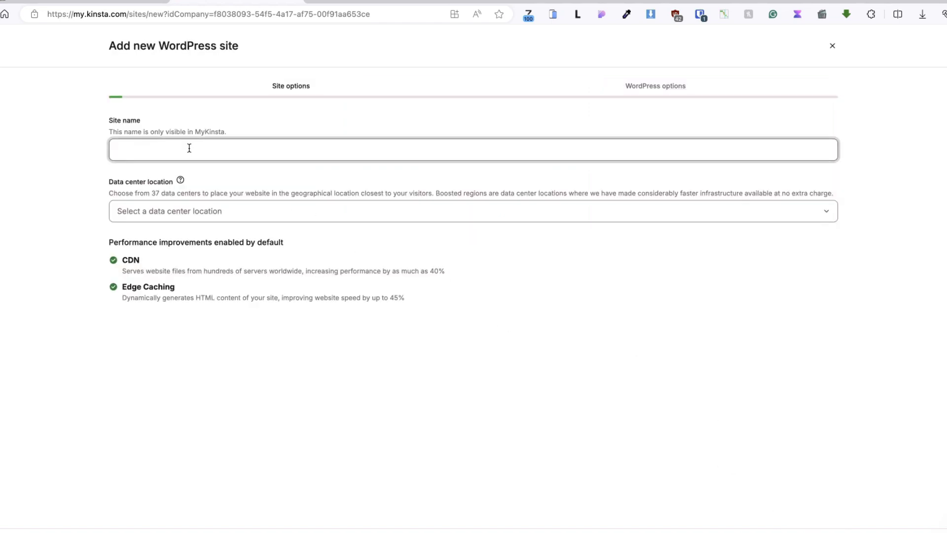
text(WP Tests)
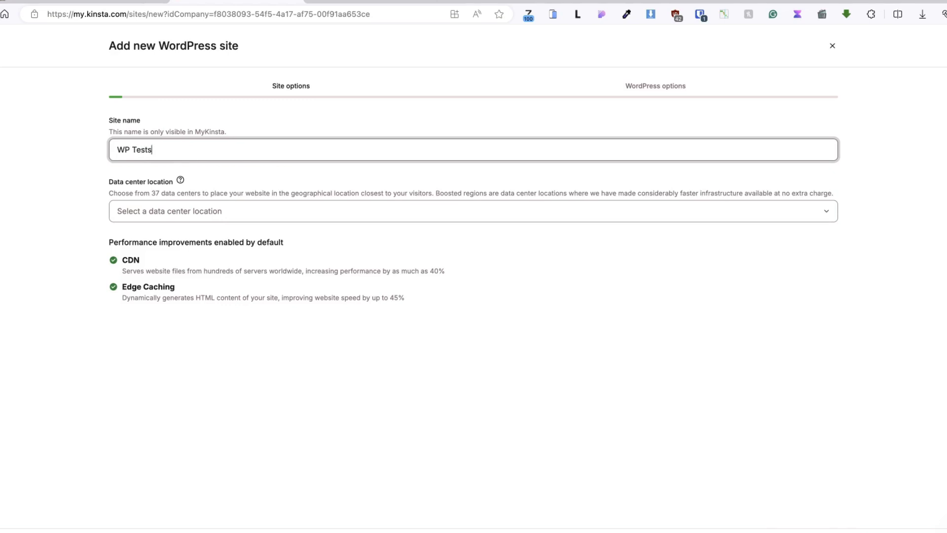
click(159, 213)
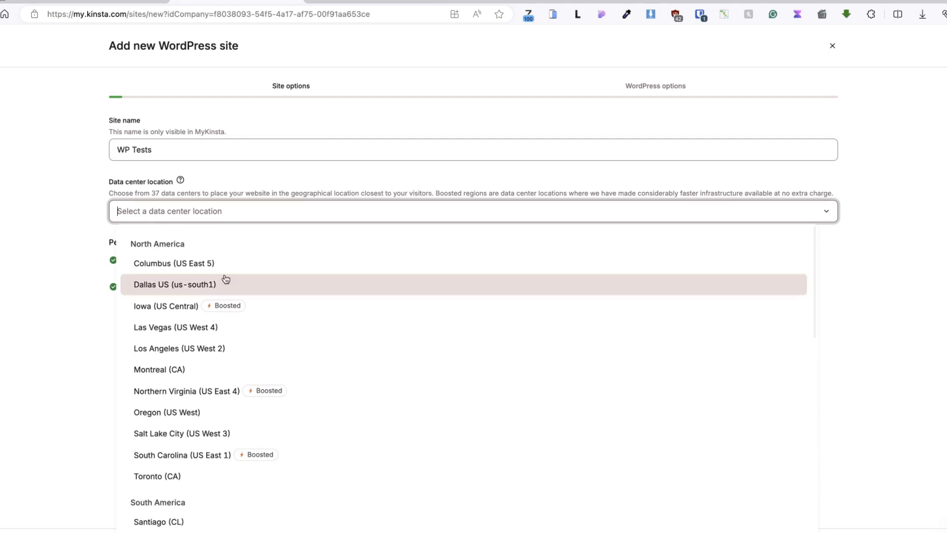
scroll(225, 279, down, 5)
click(158, 256)
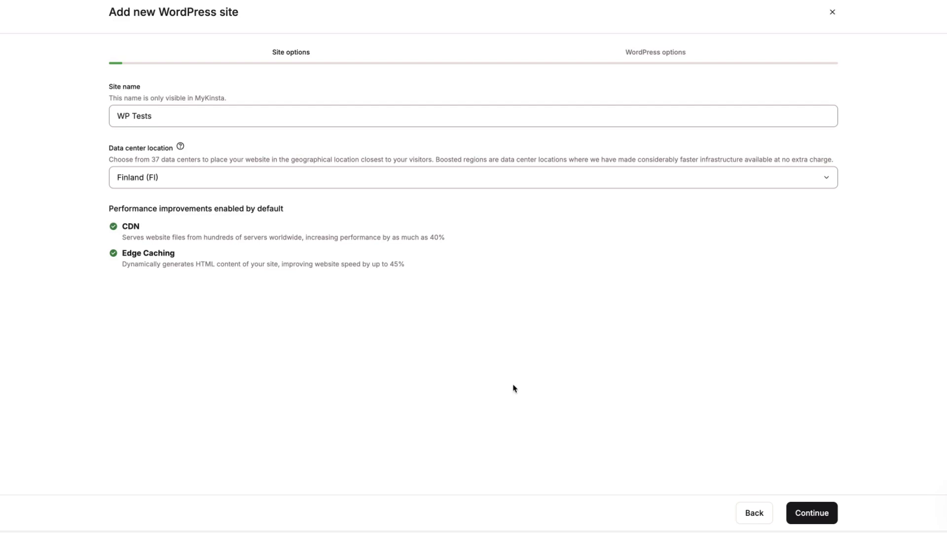
click(817, 517)
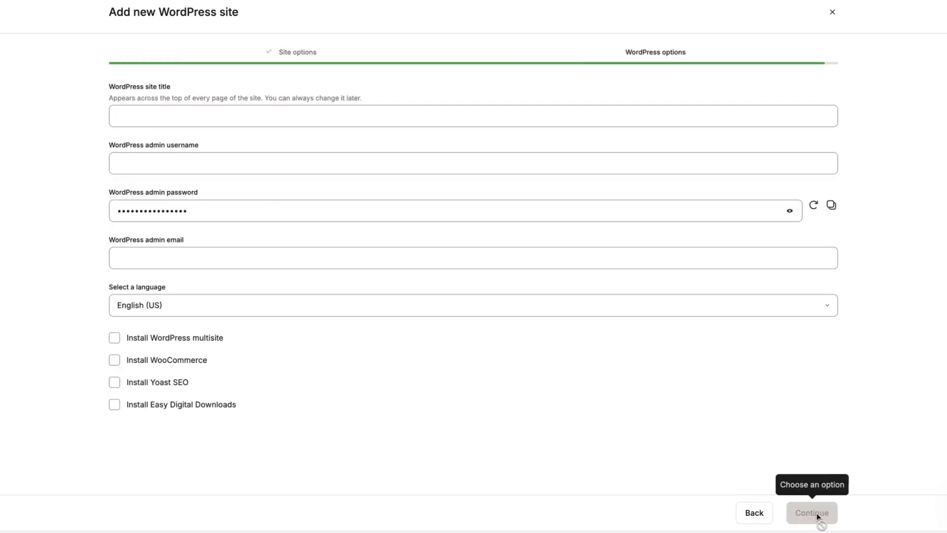
Step: Set the WordPress site title to WP Tests and fill in the admin username, admin password and admin email
click(168, 108)
text(WP Tests)
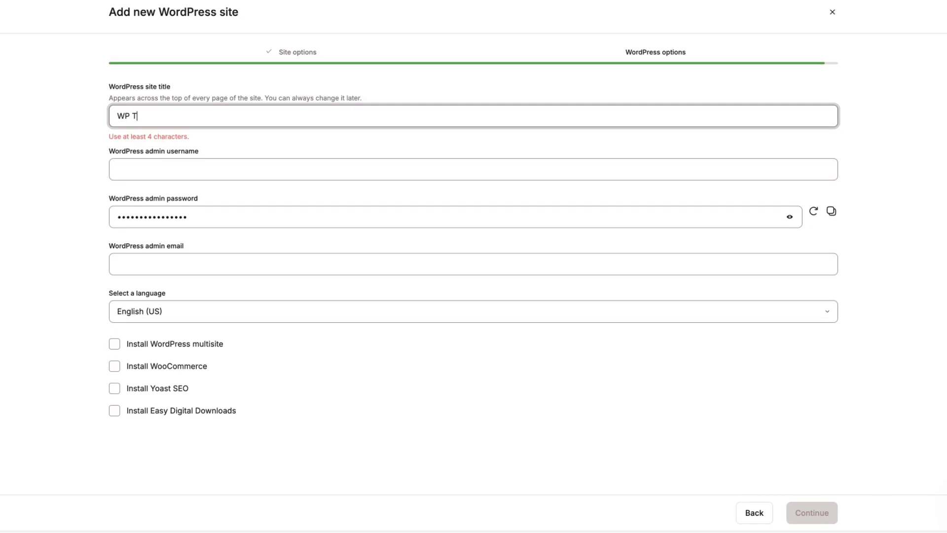
click(156, 161)
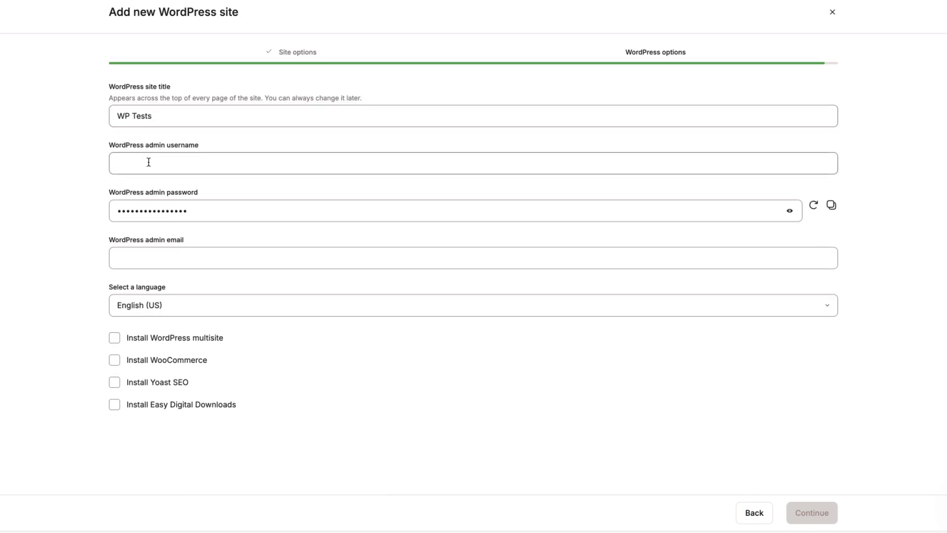
text(janek)
double_click(211, 209)
text(*********)
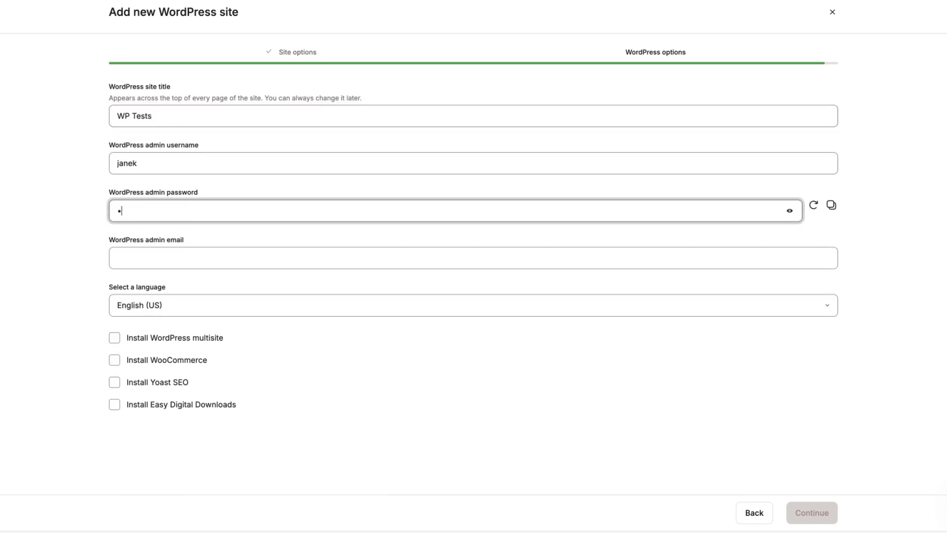
click(150, 258)
Step: Include WooCommerce and Yoast SEO in the installation, create the site and close the setup
click(170, 305)
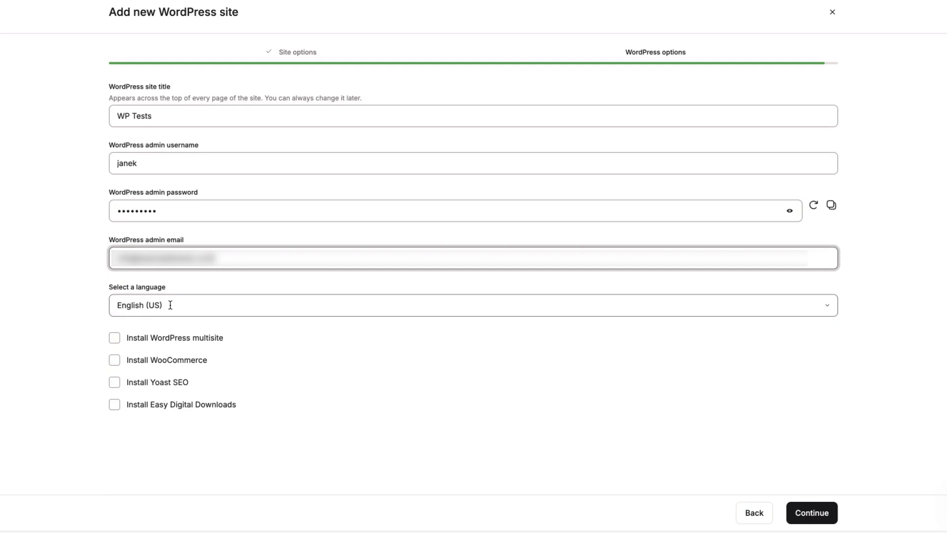
click(116, 363)
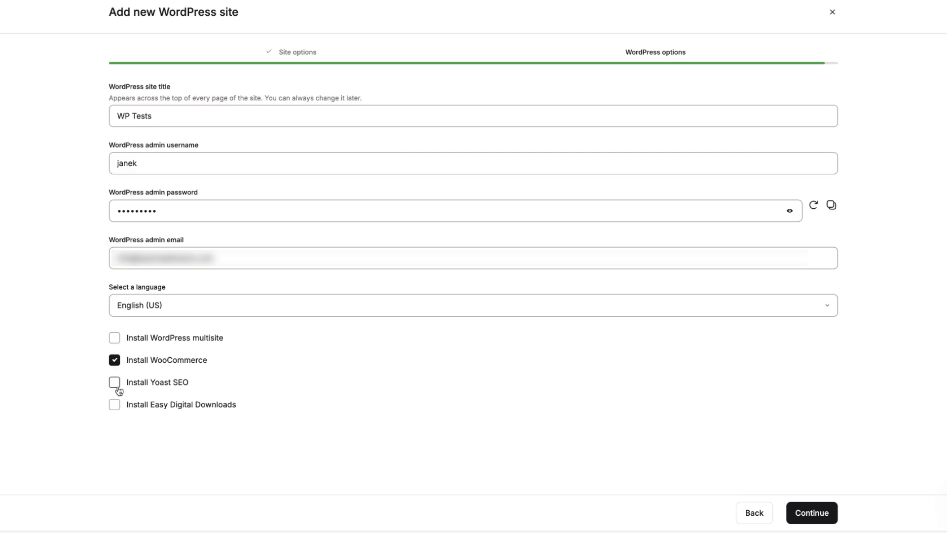
click(117, 385)
click(808, 514)
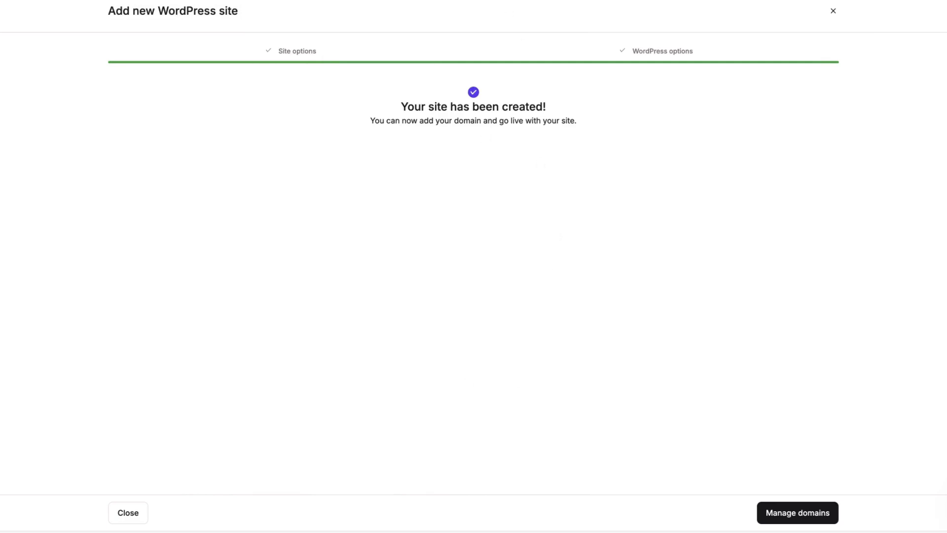
click(128, 513)
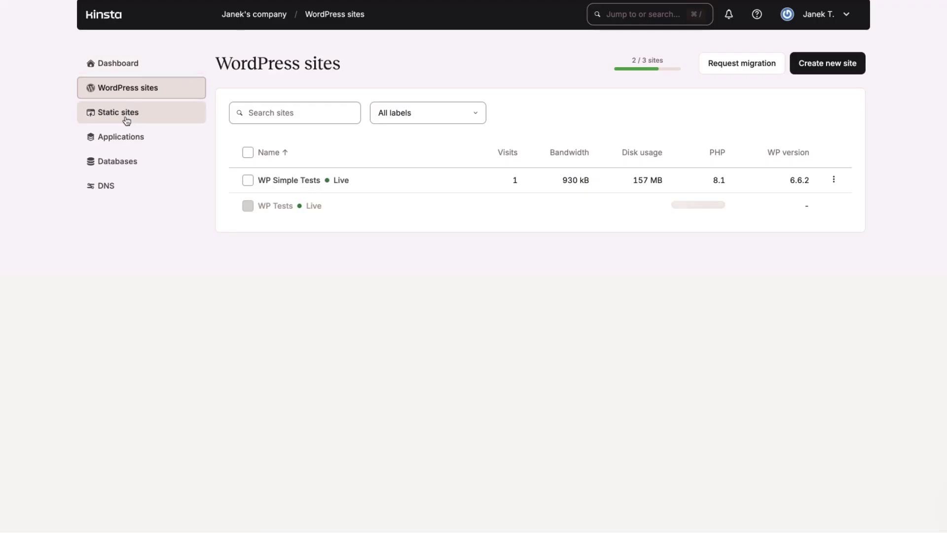
Step: Open the DNS management of wpsimpletests.com and link the WP Simple Tests WordPress site to the domain
click(104, 186)
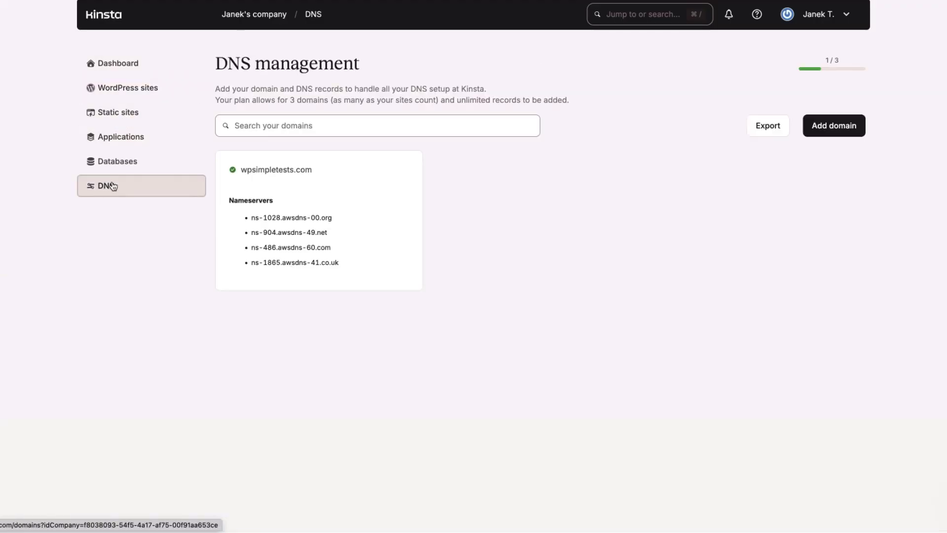
click(272, 170)
scroll(470, 266, down, 2)
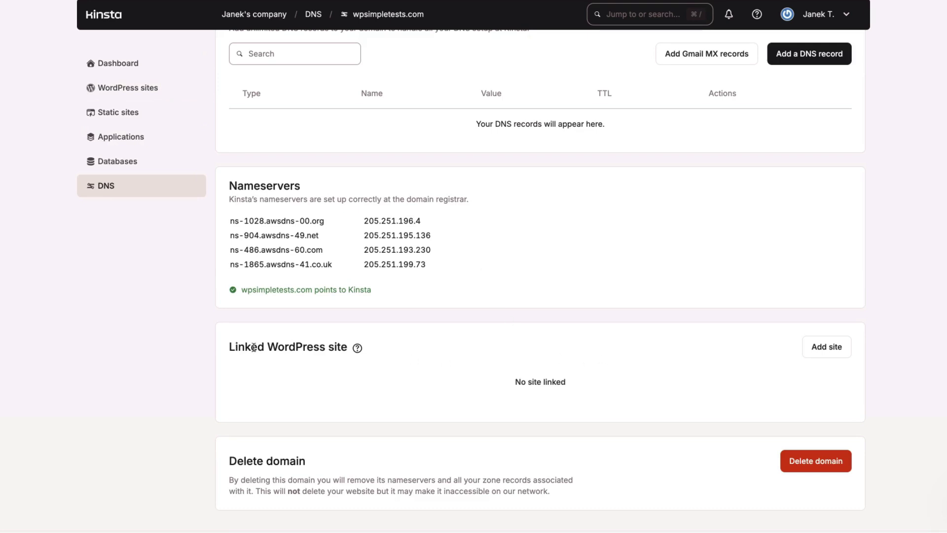
click(833, 349)
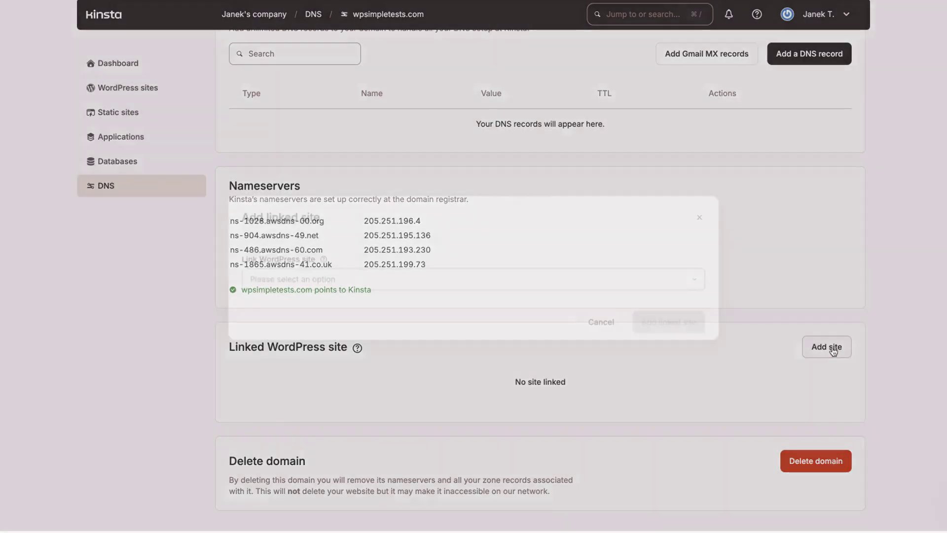
click(372, 267)
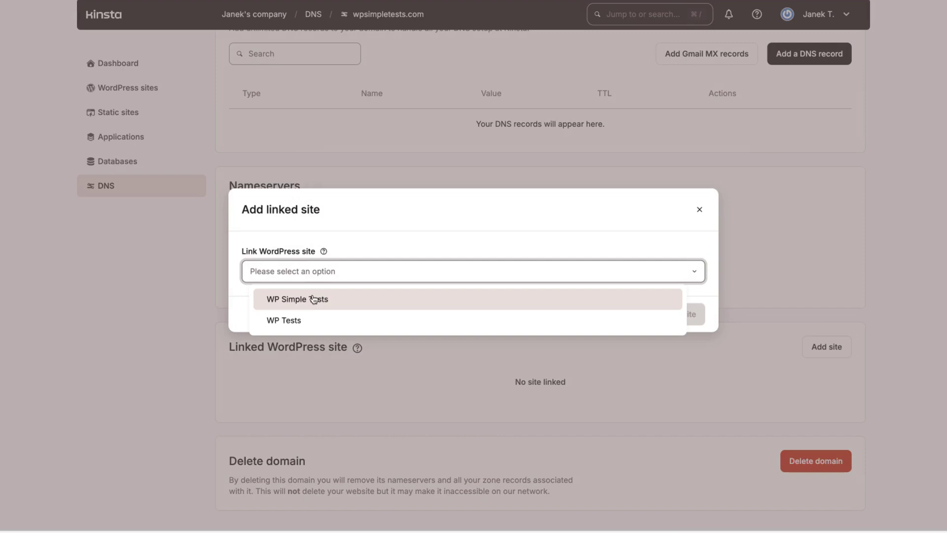
click(314, 299)
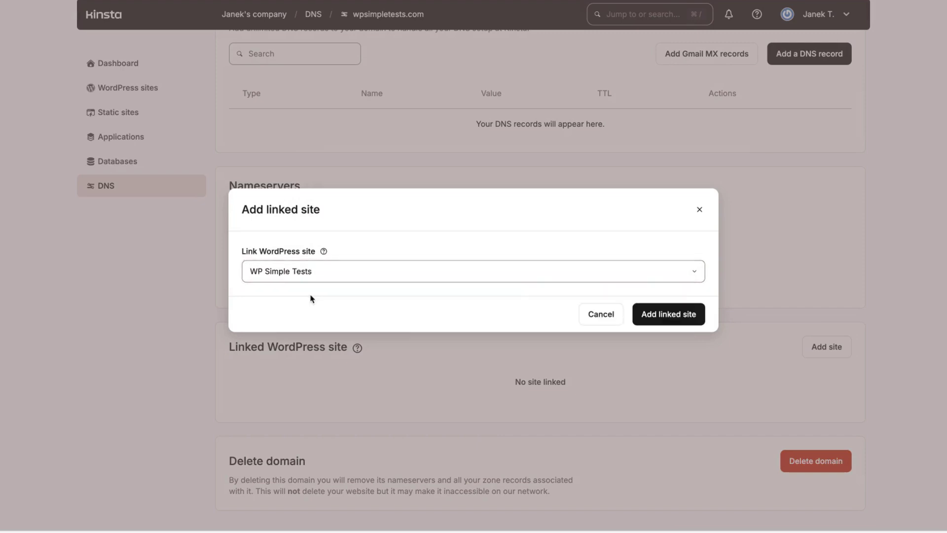
click(679, 316)
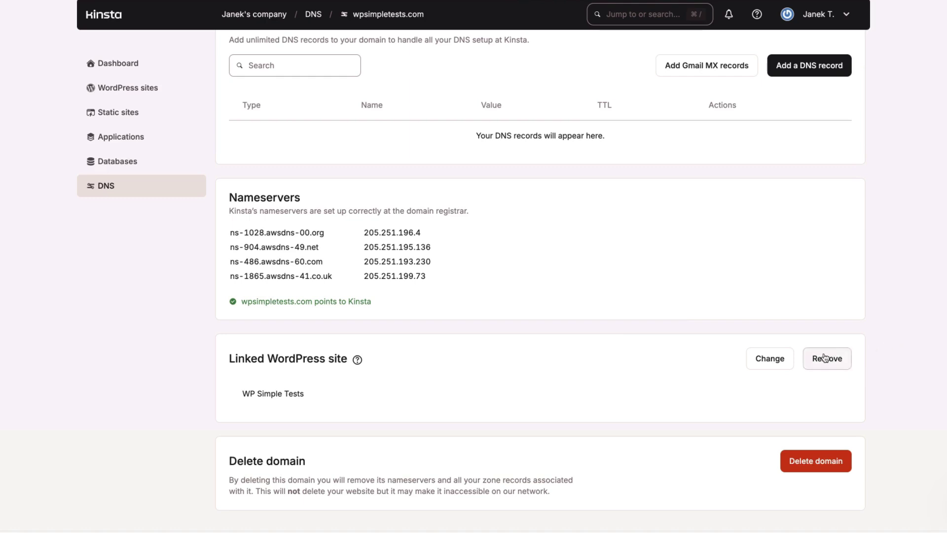
click(773, 360)
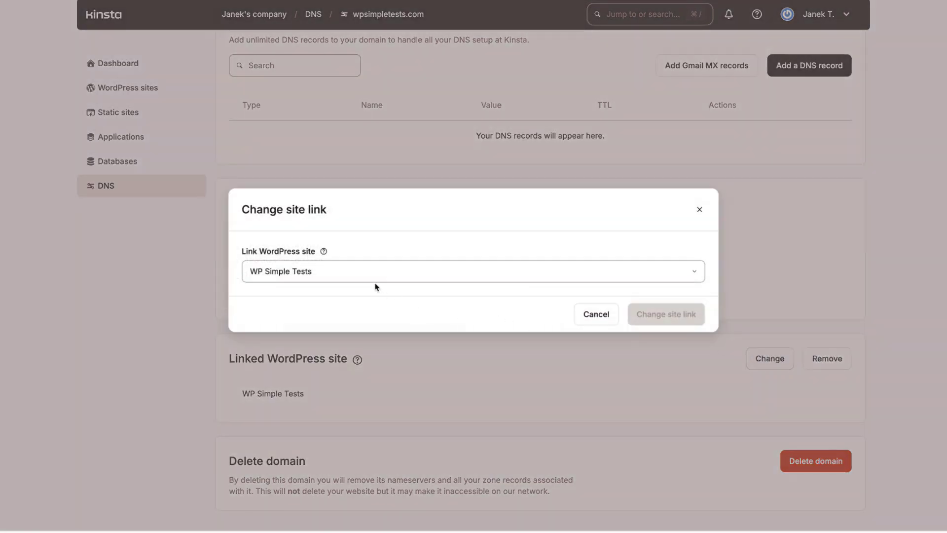
click(373, 280)
click(418, 242)
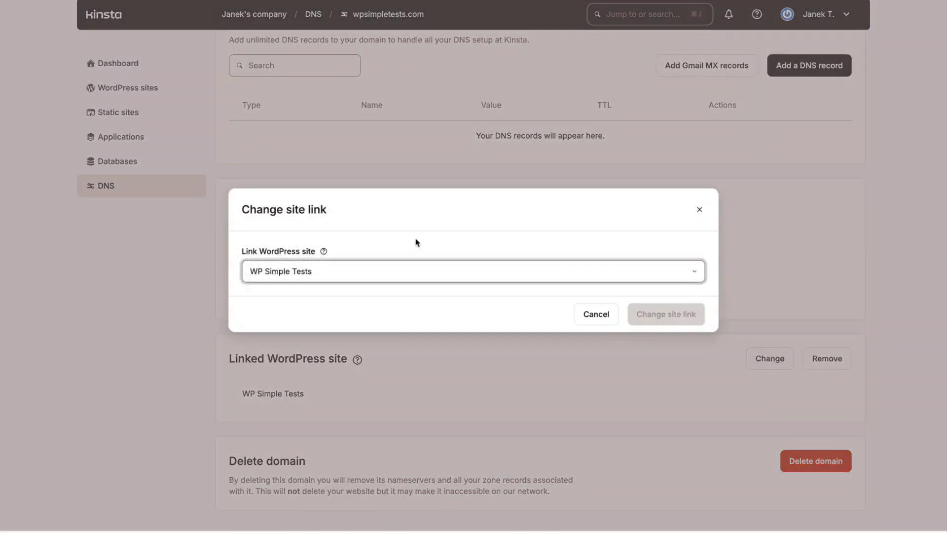
click(700, 209)
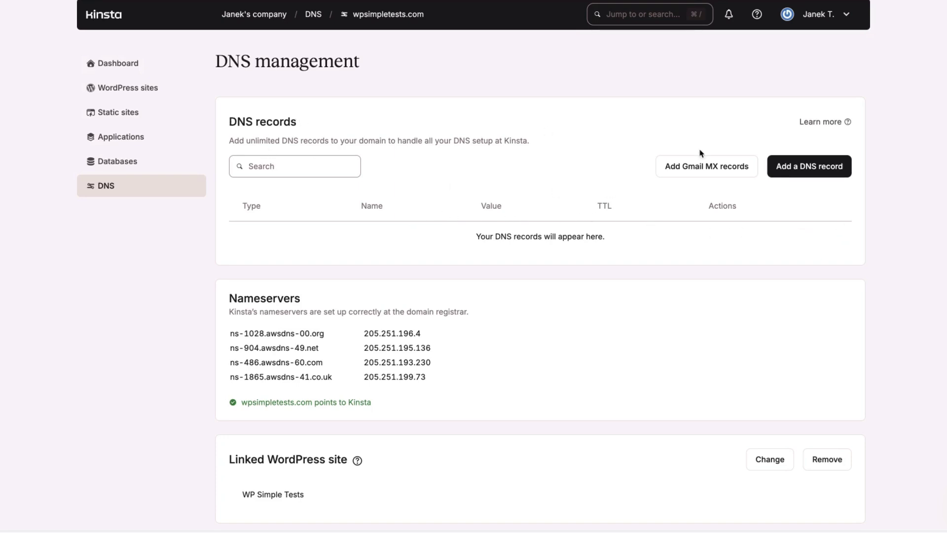
click(815, 171)
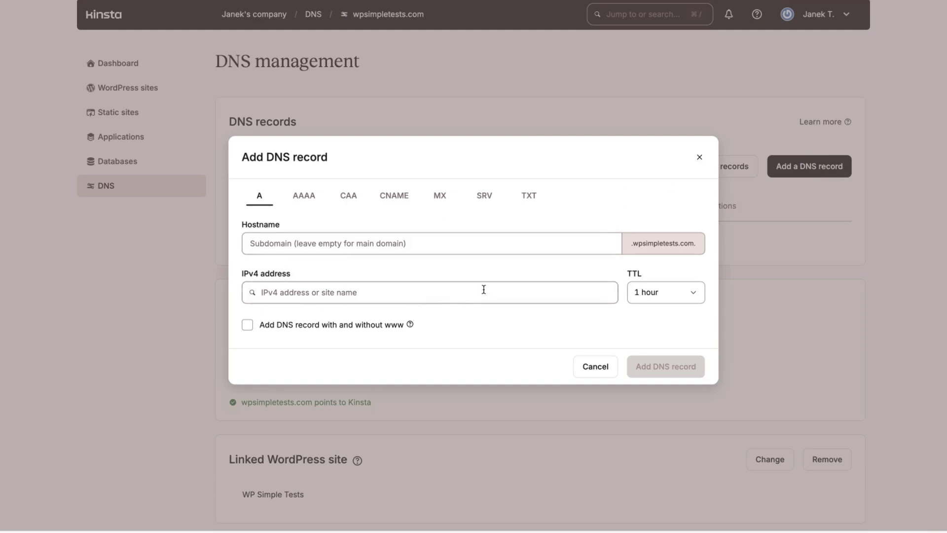
click(410, 292)
click(287, 346)
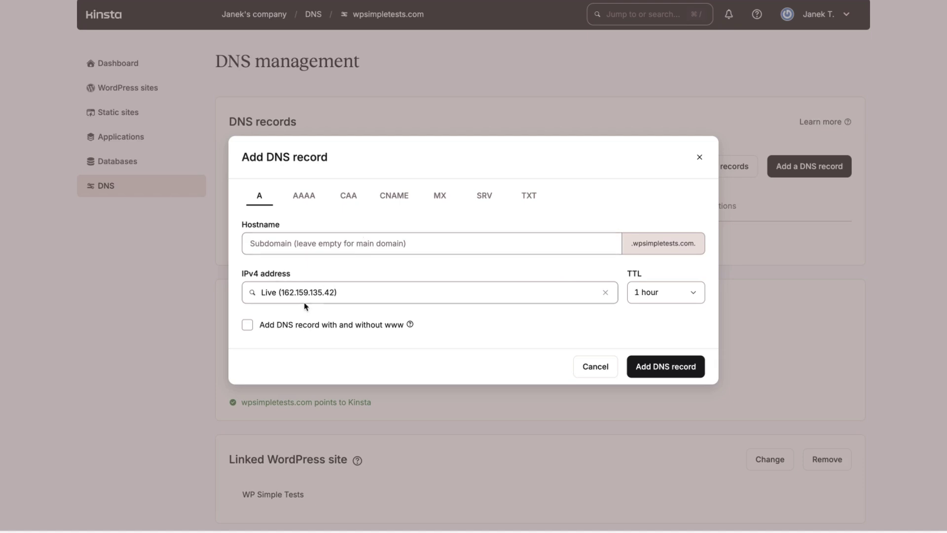
click(248, 325)
click(660, 368)
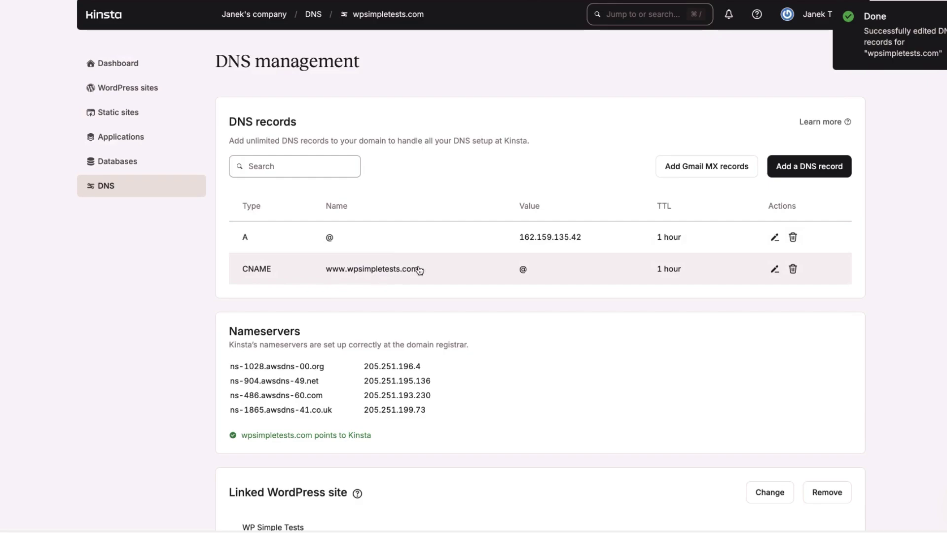
drag(419, 270, 347, 273)
Step: Switch to DNSChecker, check the A record propagation of wpsimpletests.com and examine the results across the server locations
key(super+t)
text(dn)
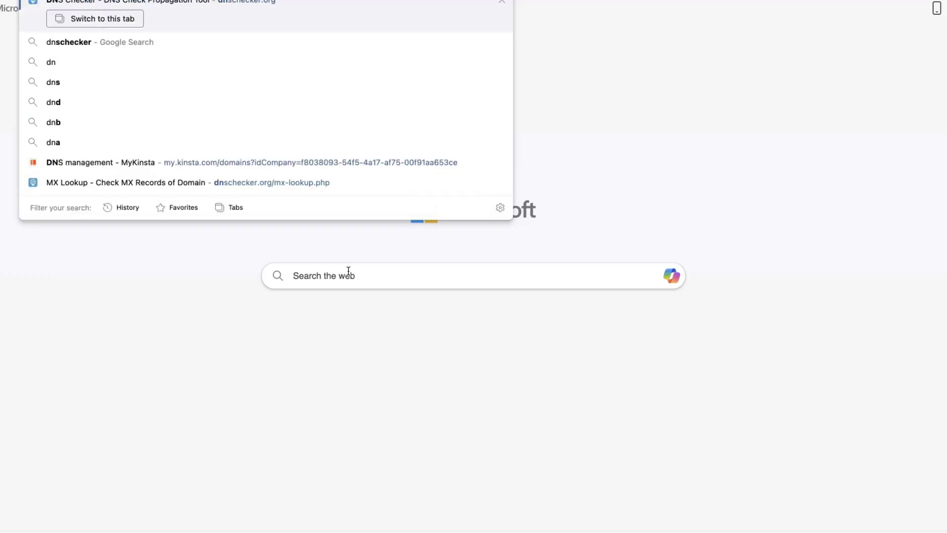
key(Return)
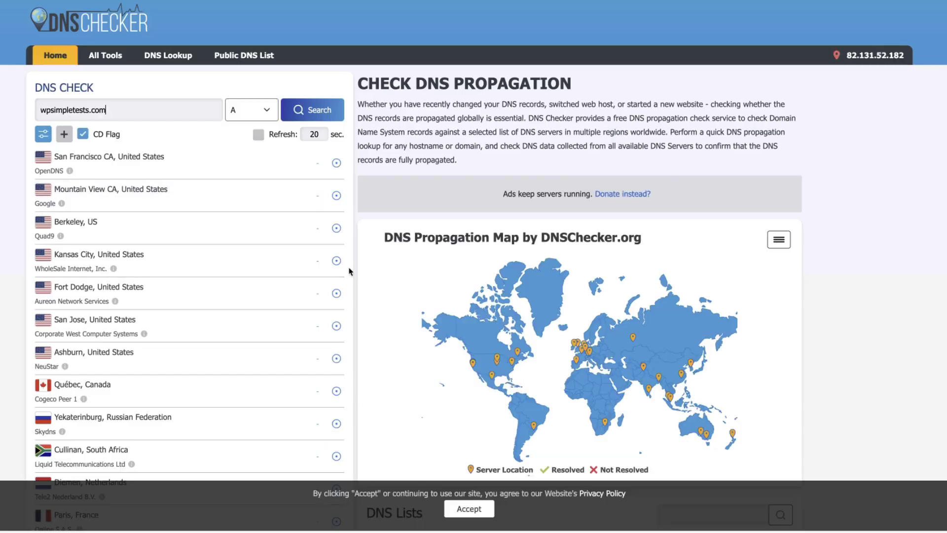
click(320, 110)
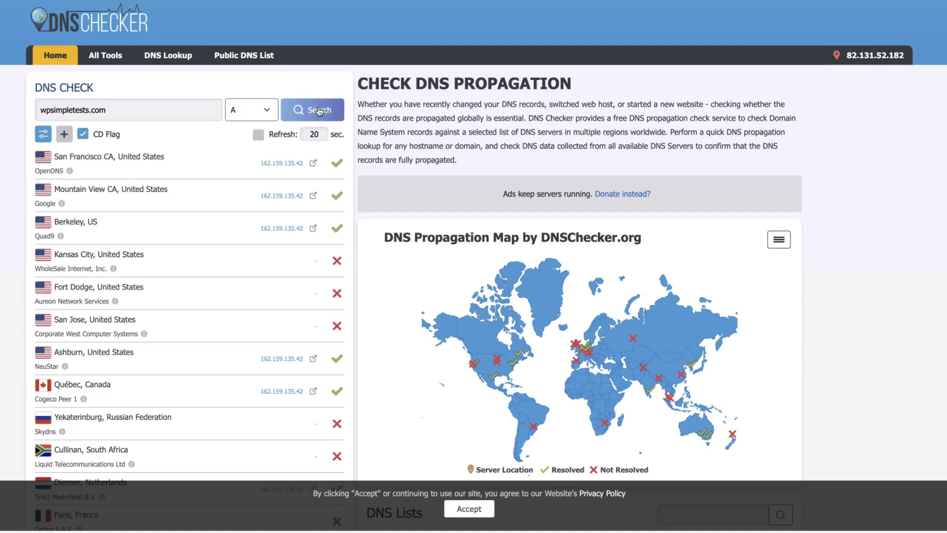
scroll(291, 205, down, 15)
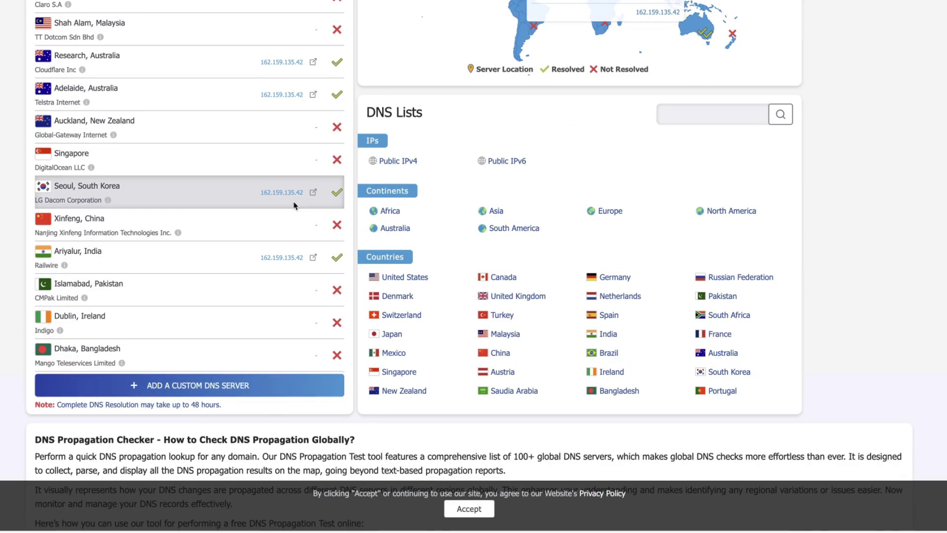
scroll(293, 205, up, 15)
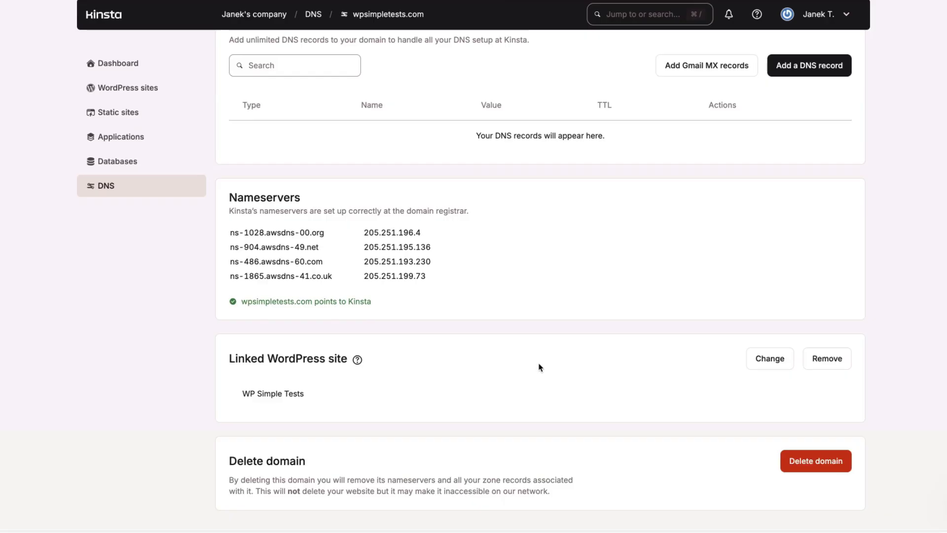
Step: Return to Kinsta, open the WP Simple Tests site's information, visit the site and open its WordPress admin
scroll(539, 368, up, 2)
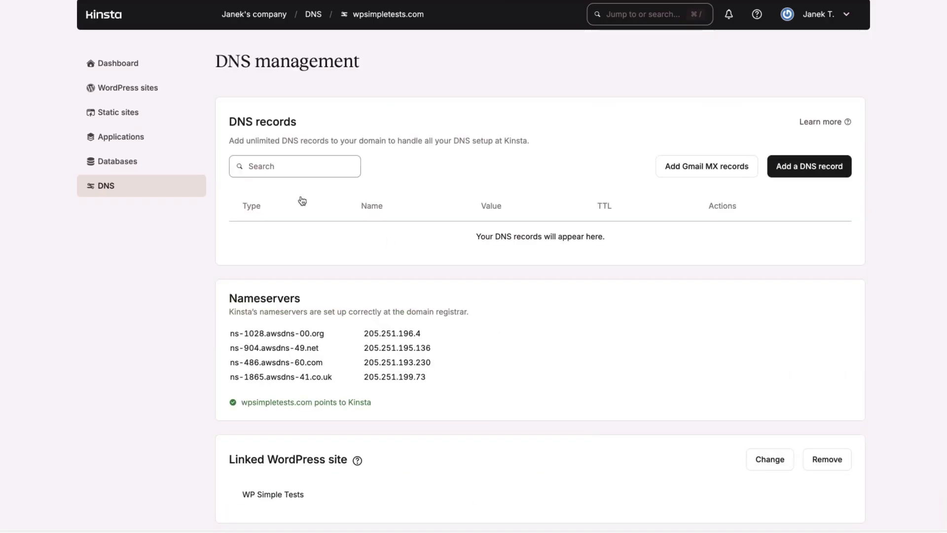
click(112, 95)
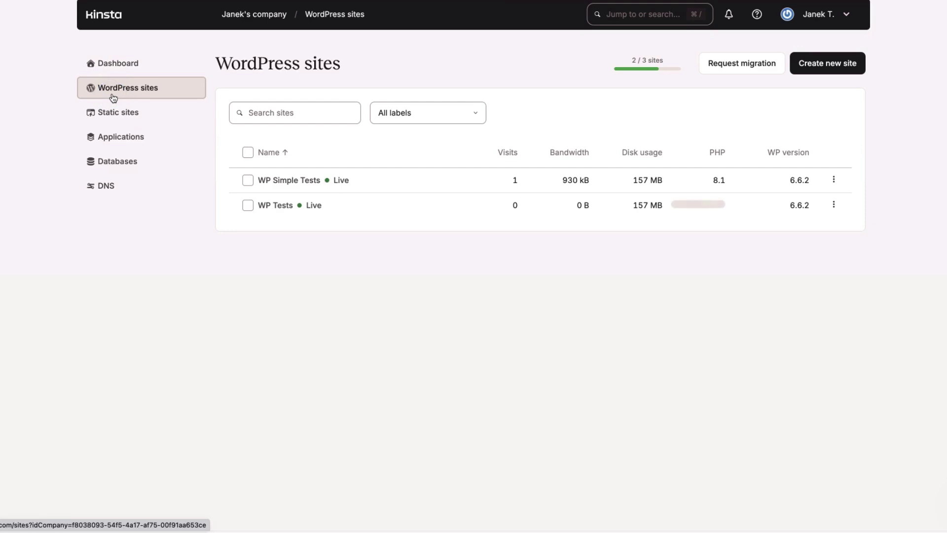
click(306, 181)
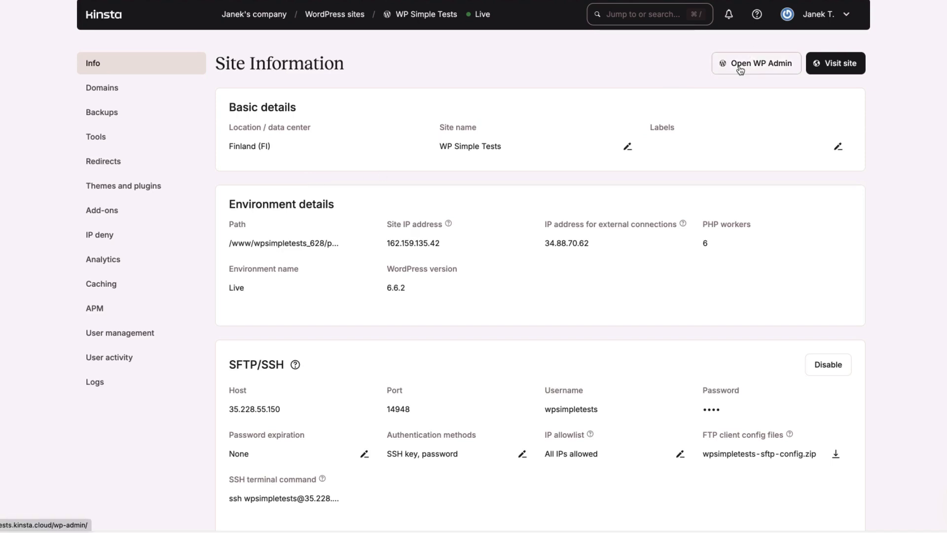
click(848, 67)
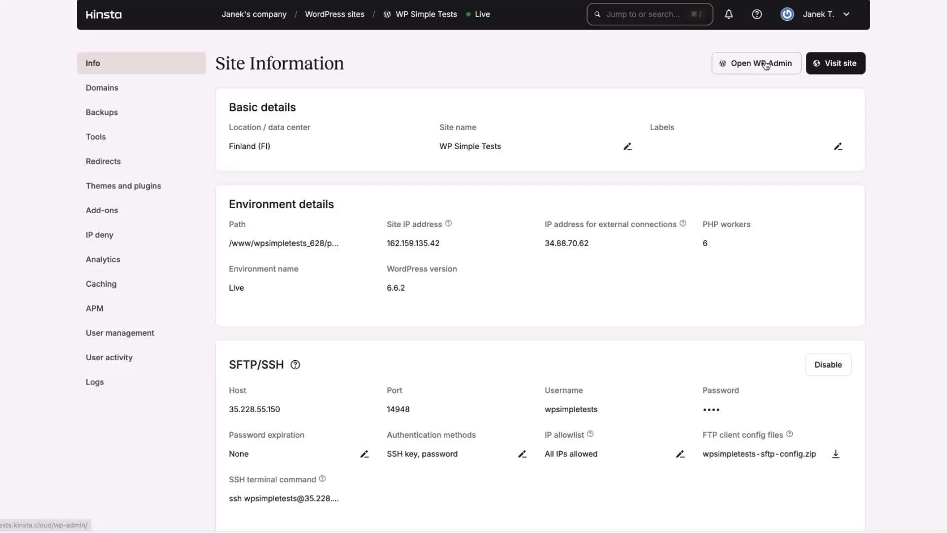
click(763, 64)
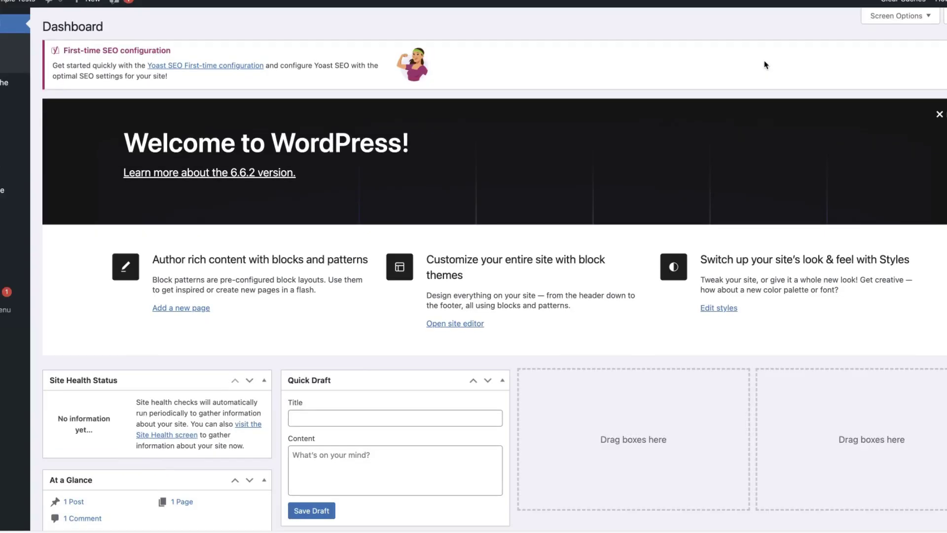
Step: Return to Kinsta and examine the WP Simple Tests site information, from environment and SFTP/SSH details through database access to the reset and delete options
mouse_move(9, 220)
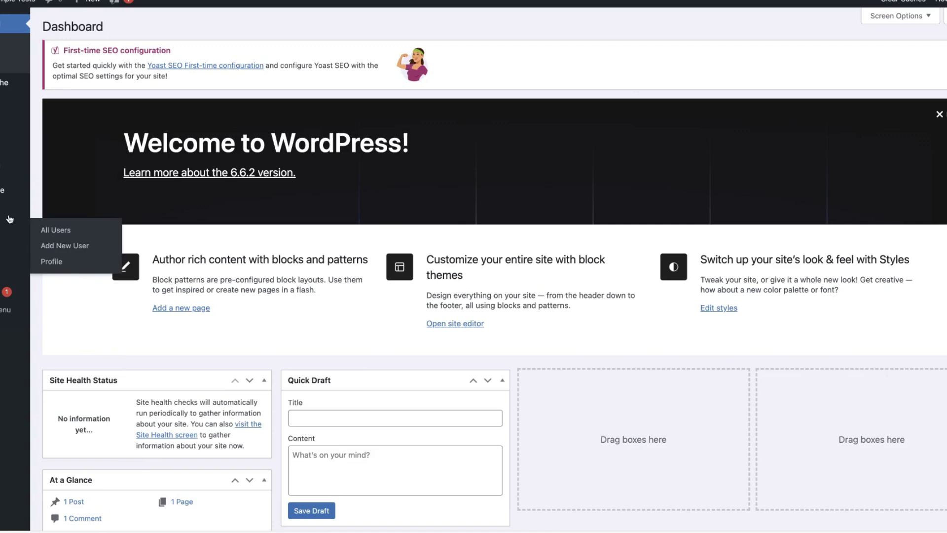
click(55, 210)
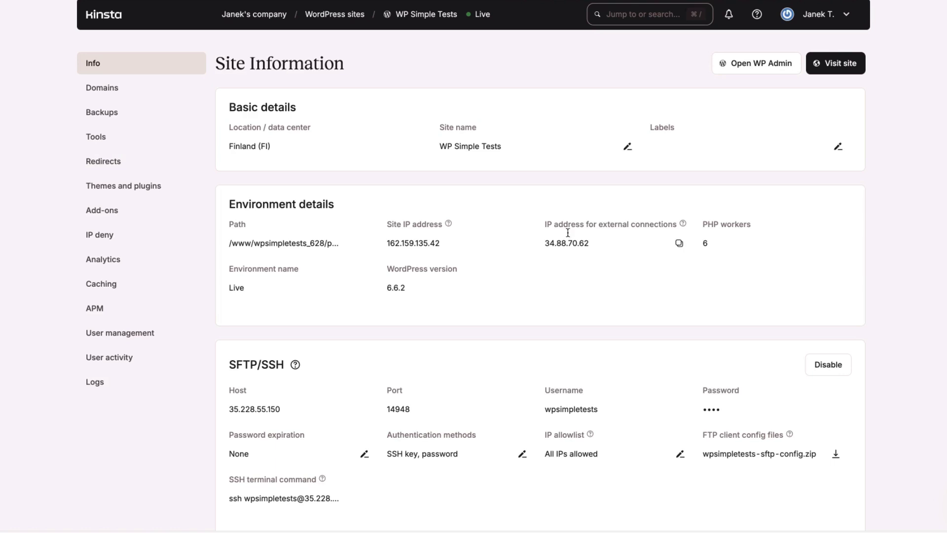
scroll(568, 231, down, 3)
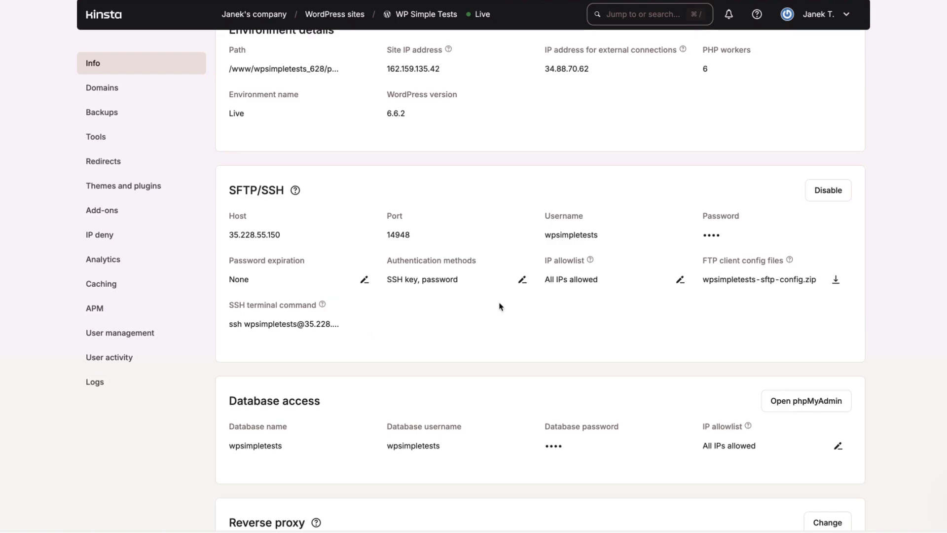
scroll(500, 306, down, 5)
scroll(500, 306, up, 1)
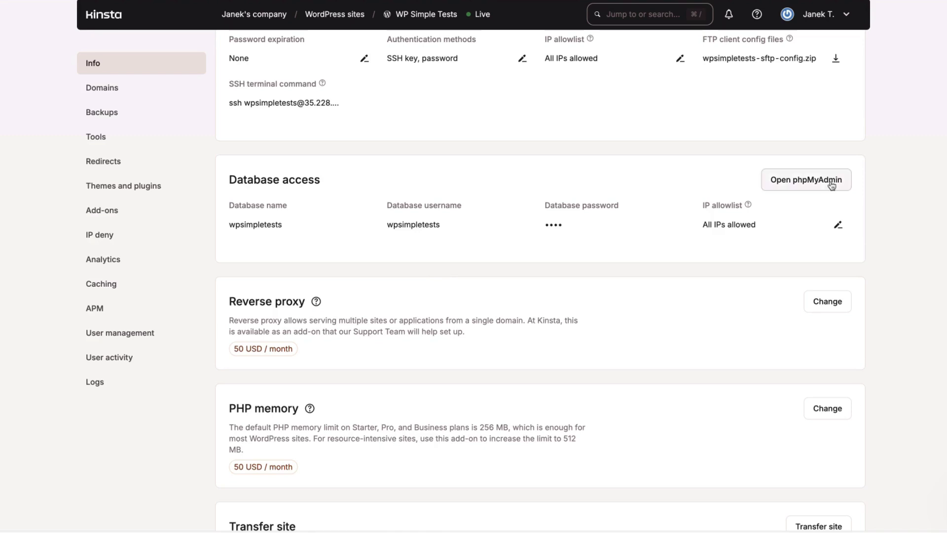
mouse_move(568, 217)
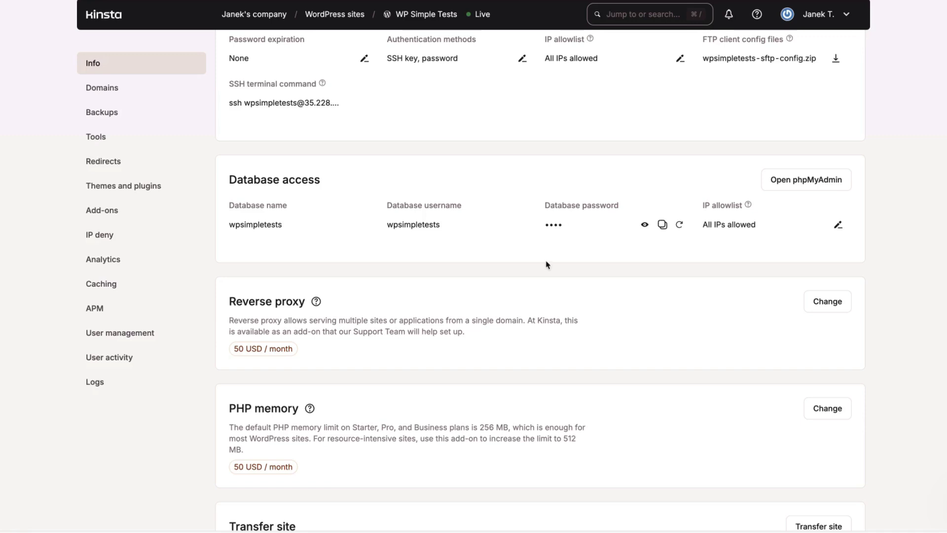
scroll(544, 271, down, 2)
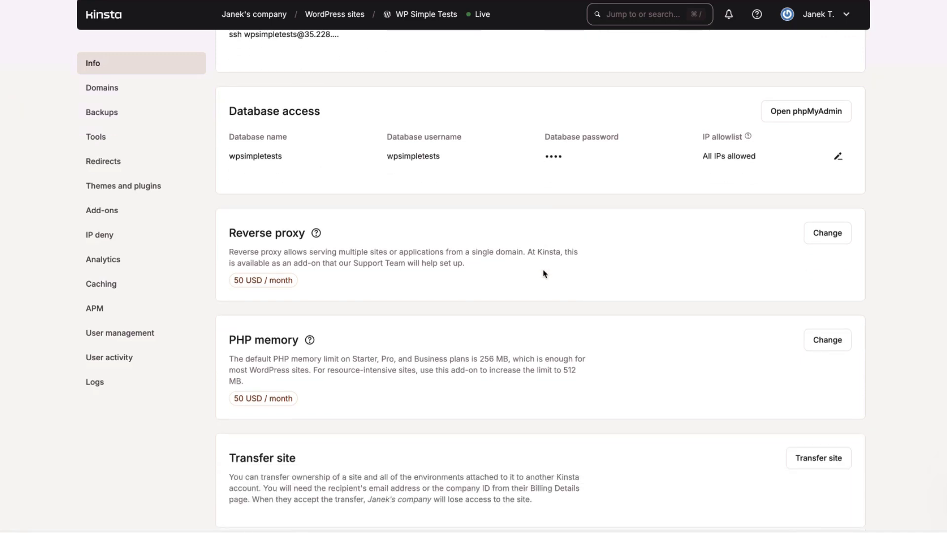
scroll(784, 257, down, 1)
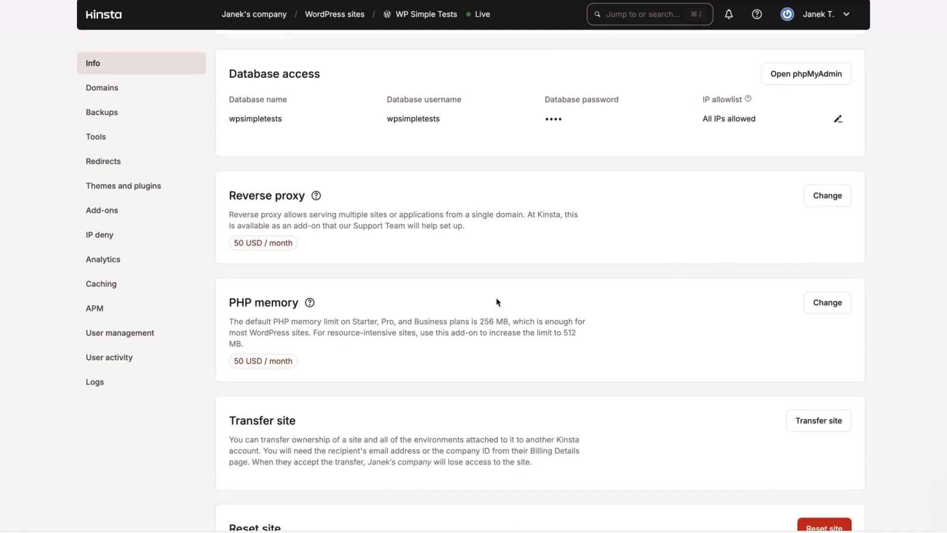
scroll(498, 302, up, 1)
scroll(497, 302, down, 3)
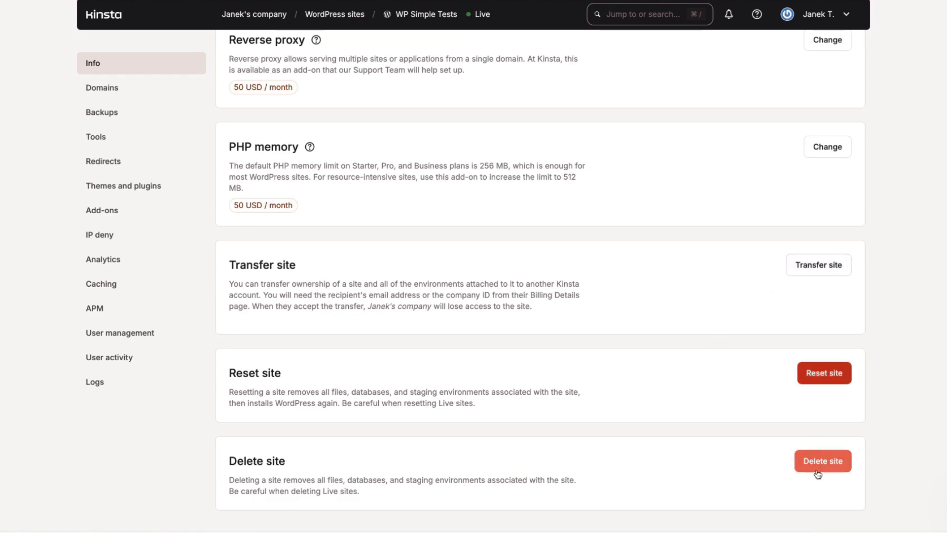
Step: Review the site's domains and linked DNS zone, and check the daily backups' restore targets and the hourly backup plans
click(100, 90)
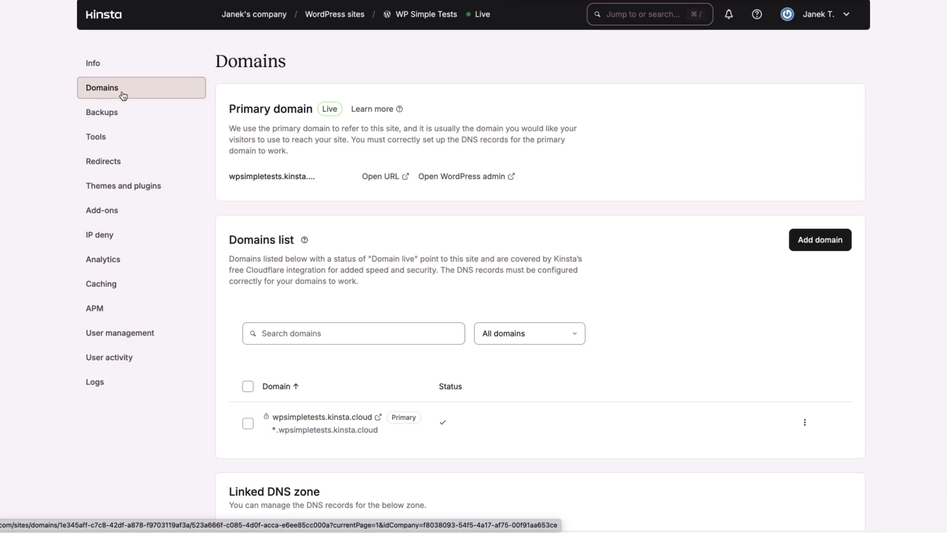
scroll(265, 451, down, 1)
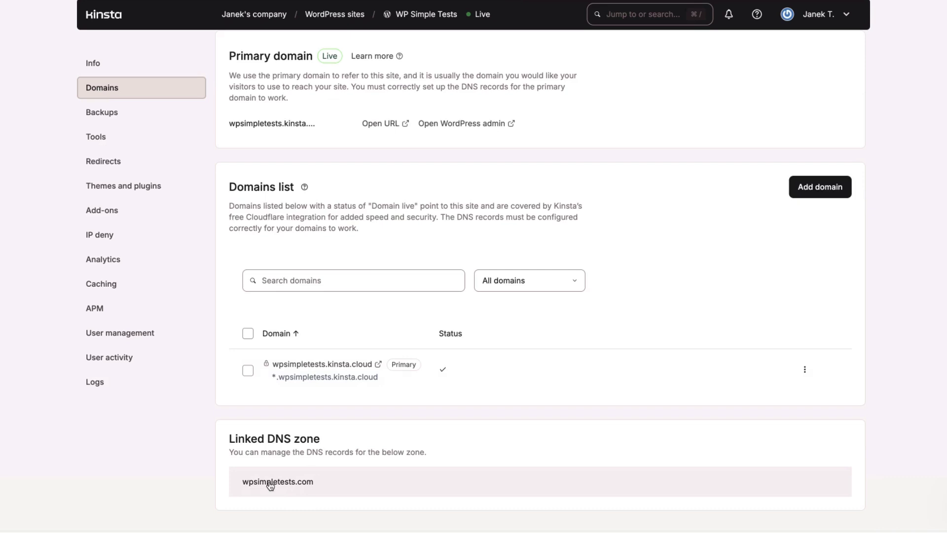
click(101, 112)
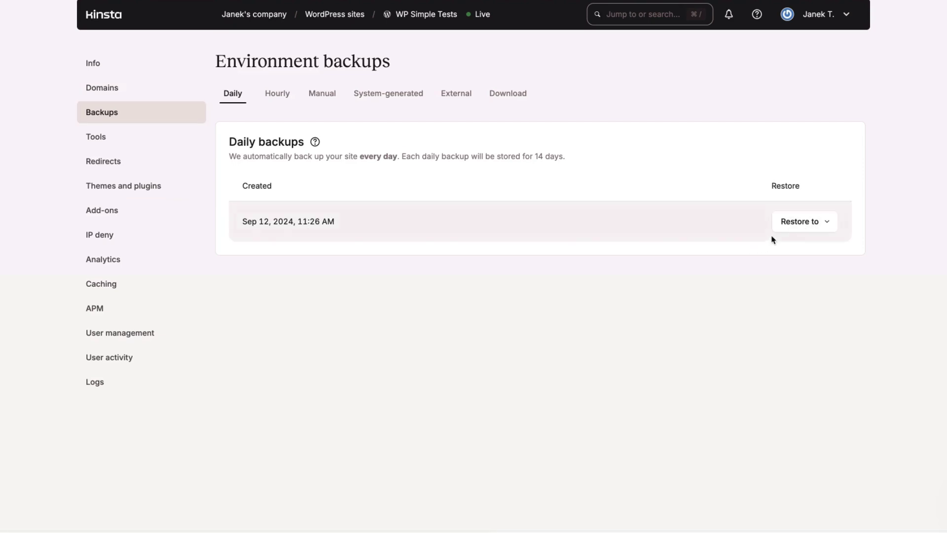
click(799, 222)
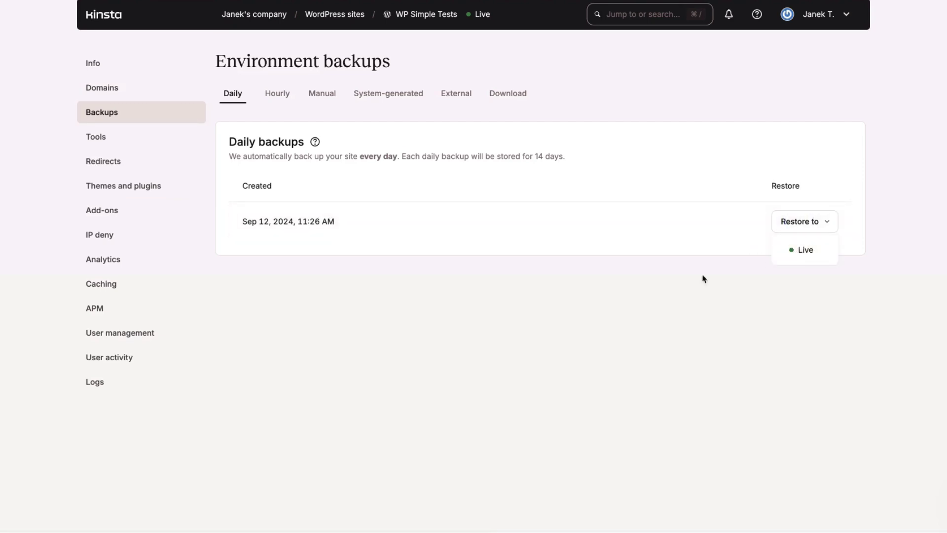
click(537, 319)
click(281, 97)
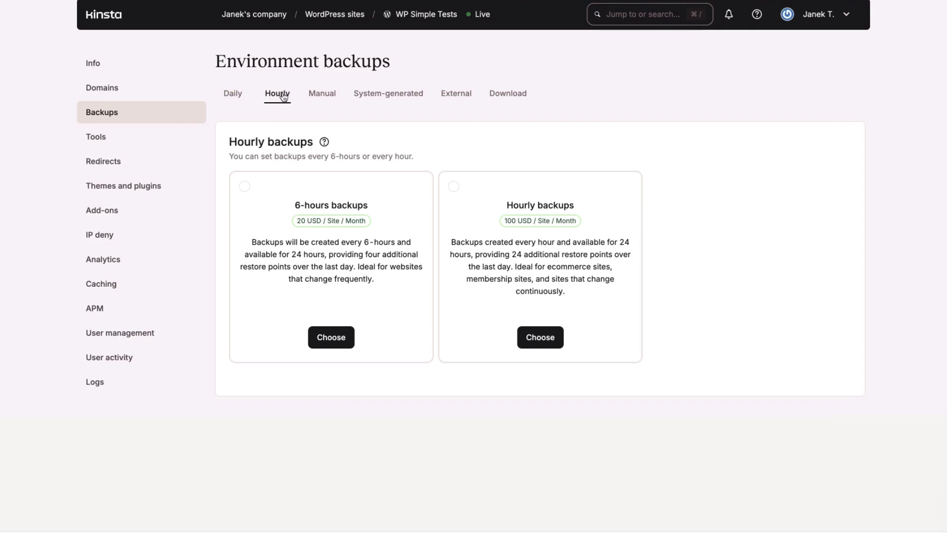
Step: Create a manual backup of the Live environment with the note "Test backup"
click(319, 95)
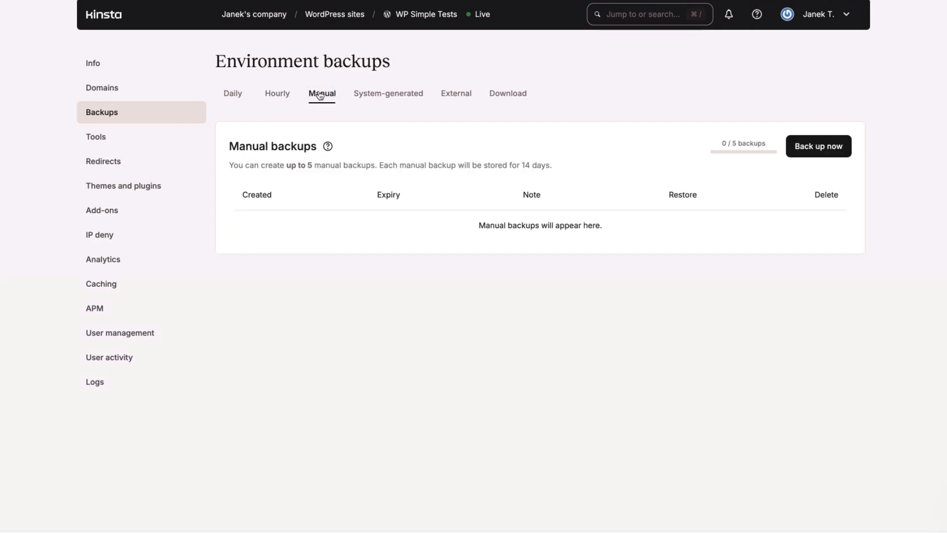
click(819, 148)
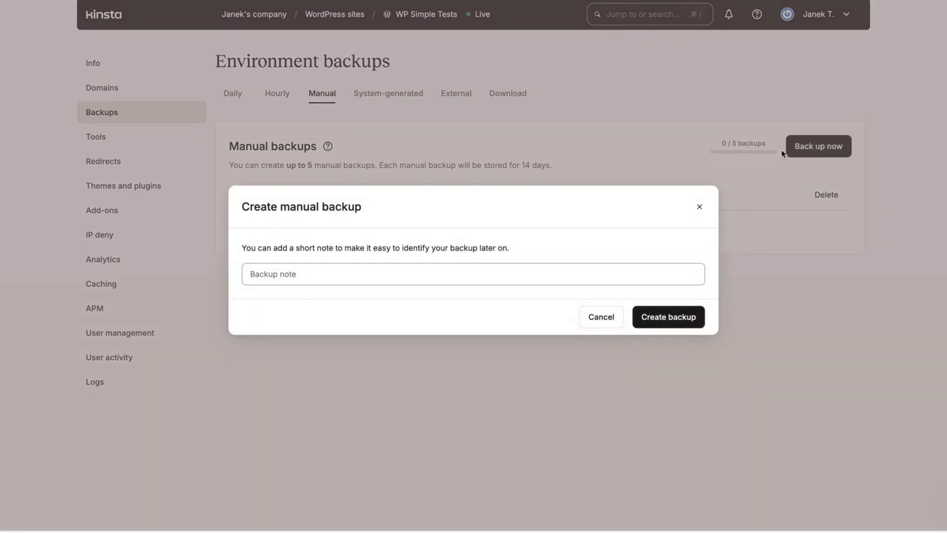
click(279, 274)
text(Test backup)
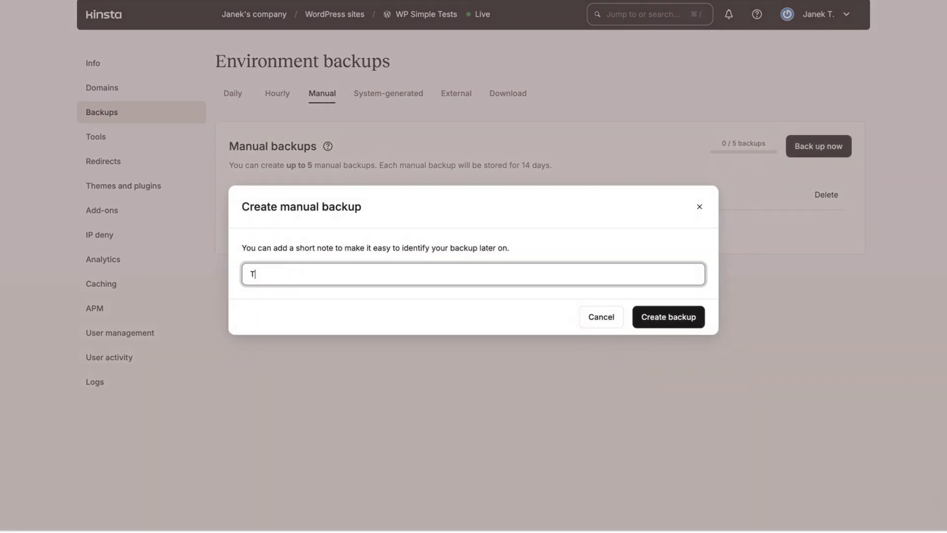
click(685, 318)
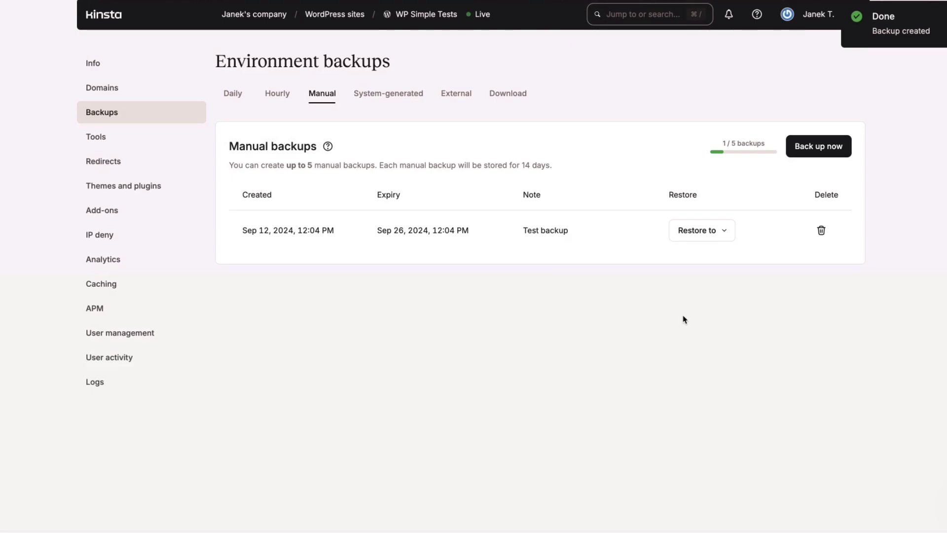
Step: Examine the system-generated, external and downloadable backup options for the environment
click(394, 99)
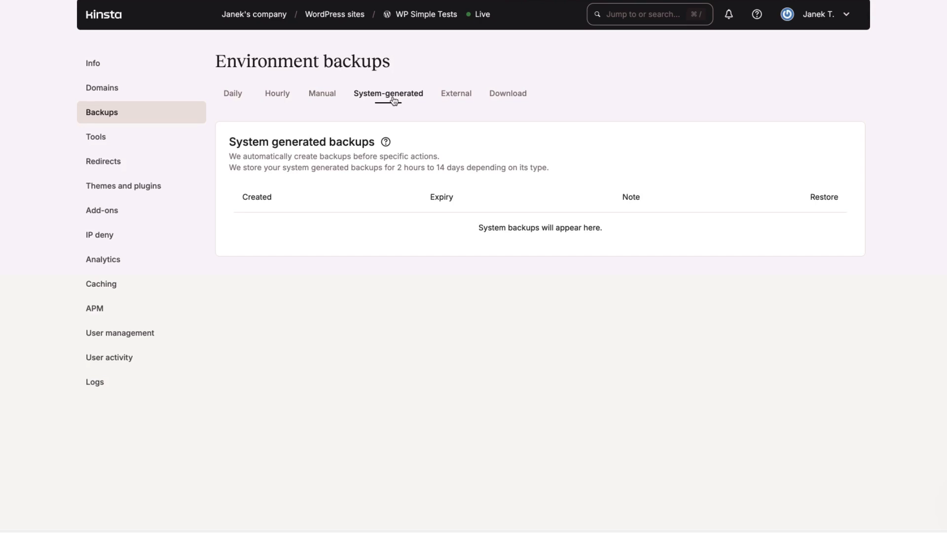
click(453, 97)
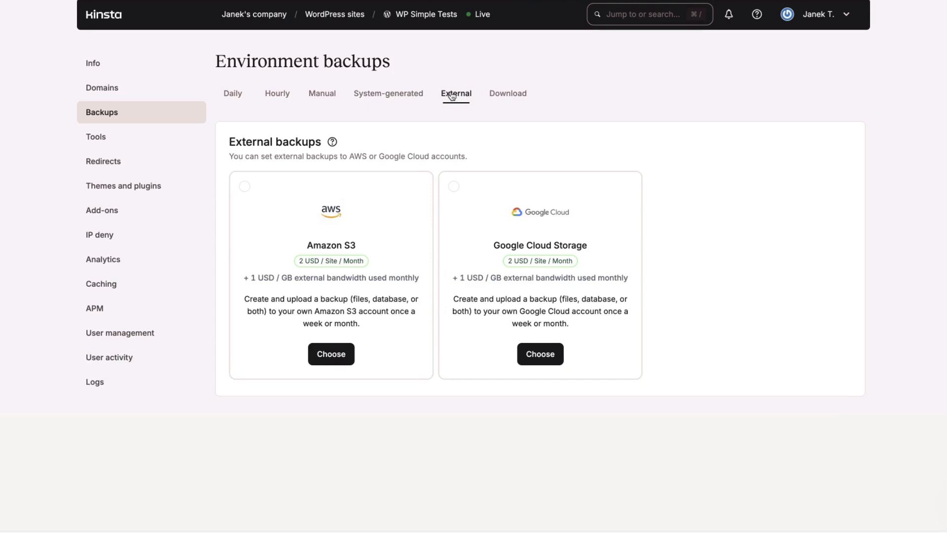
click(507, 96)
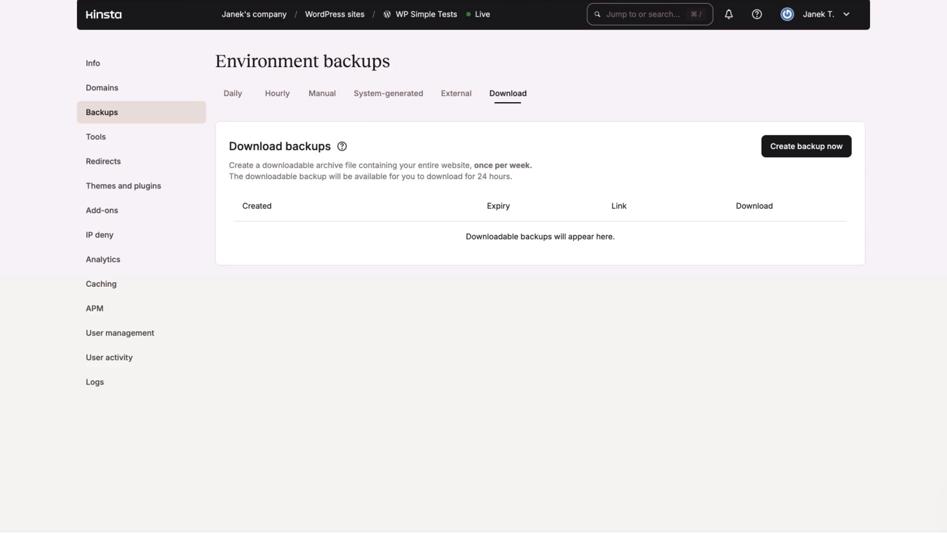
Step: Open the site's tools and change the PHP engine to PHP 8.2
click(106, 140)
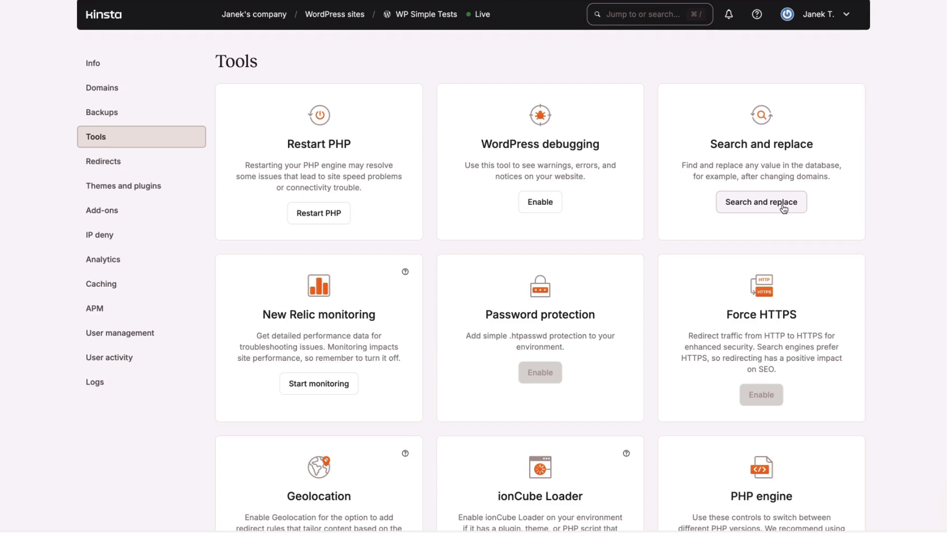
scroll(785, 209, down, 3)
scroll(784, 209, down, 1)
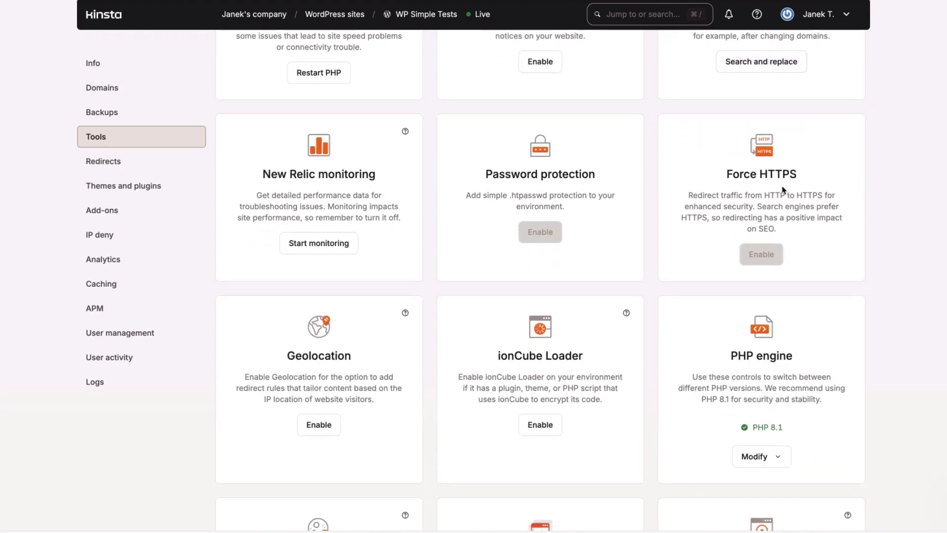
scroll(784, 189, down, 2)
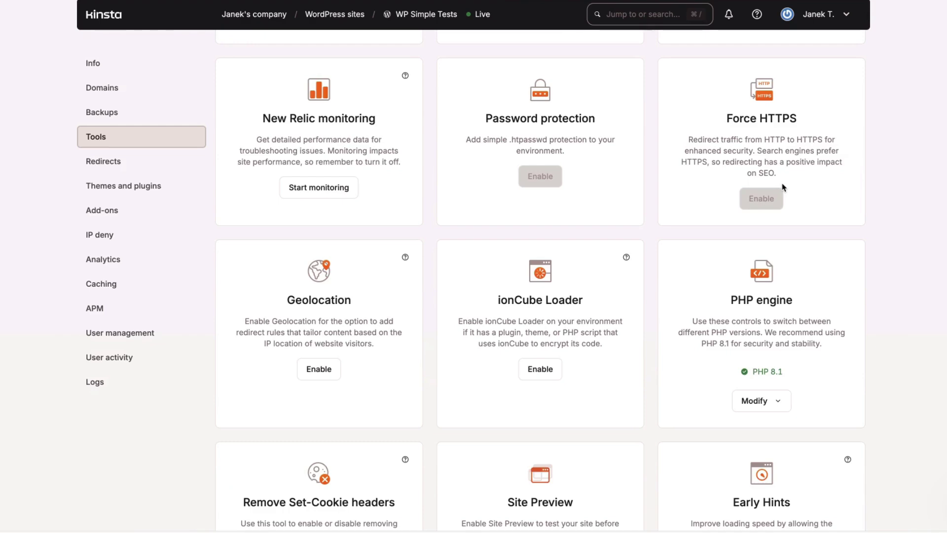
scroll(589, 193, down, 3)
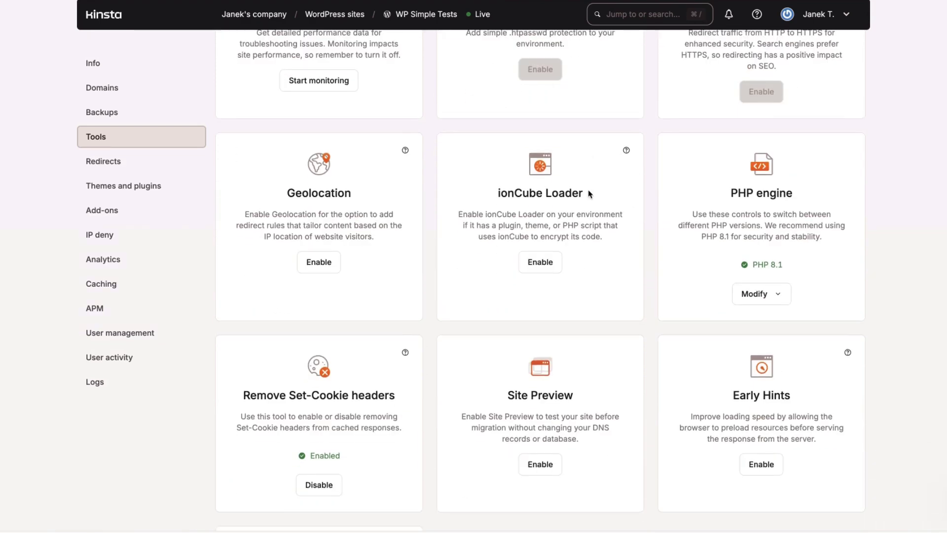
scroll(589, 194, down, 1)
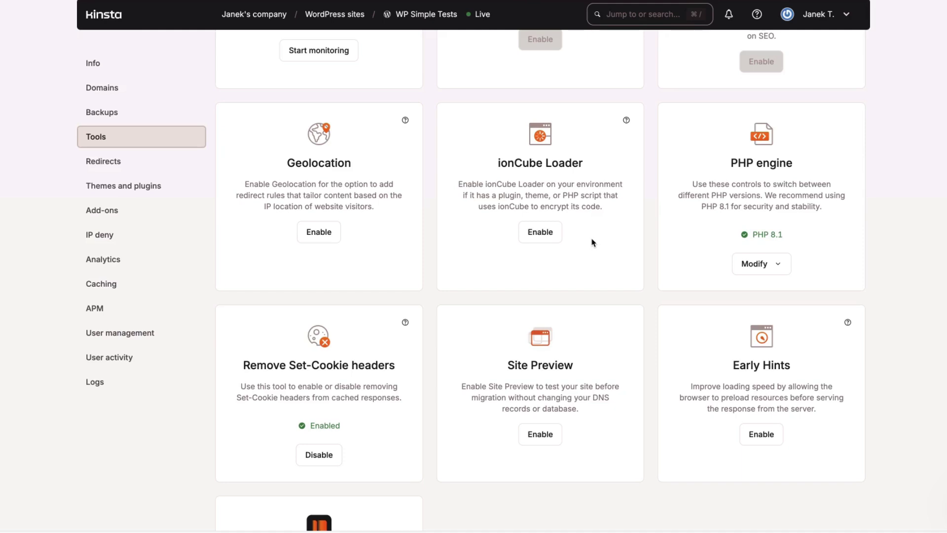
scroll(592, 242, down, 1)
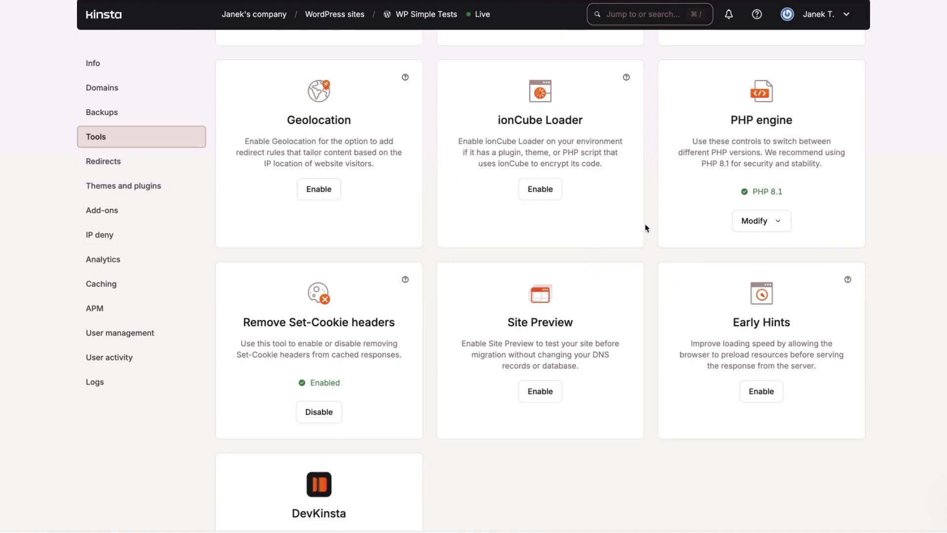
click(776, 221)
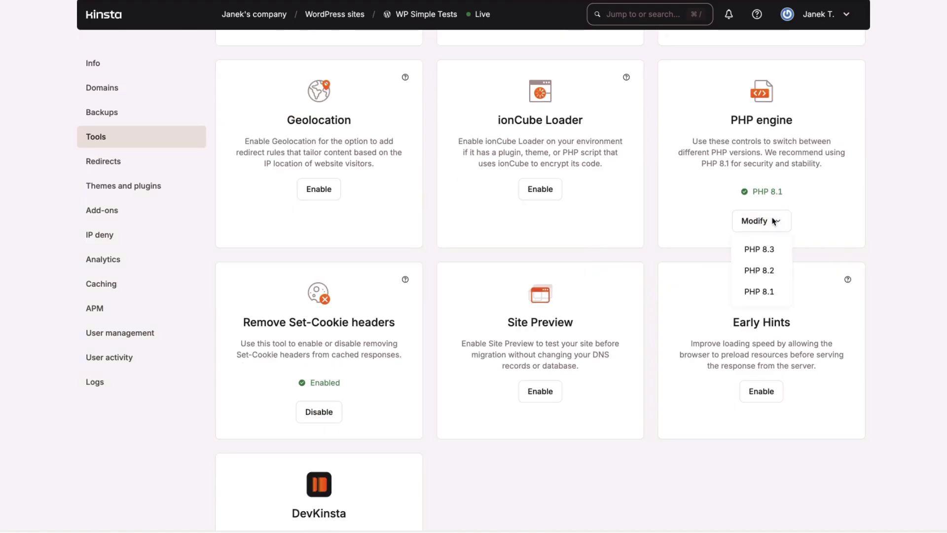
click(765, 269)
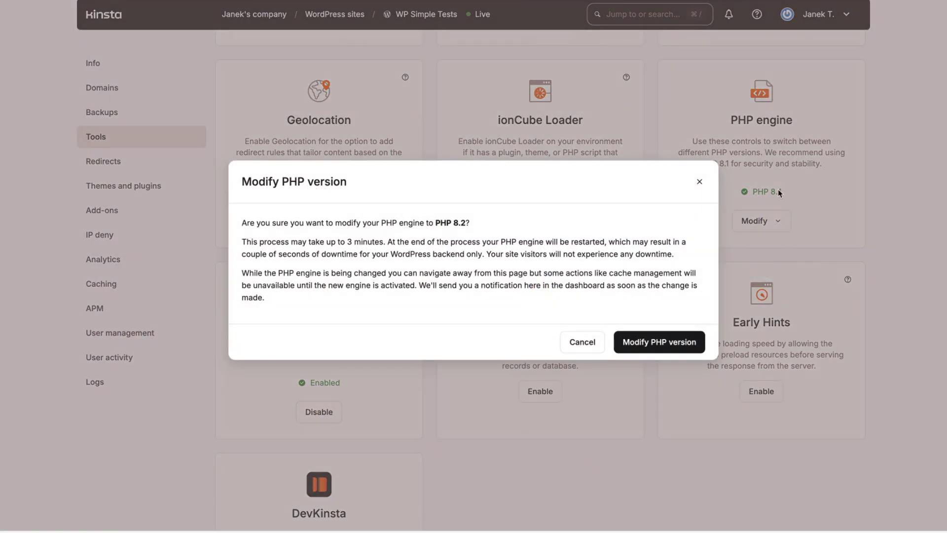
click(646, 340)
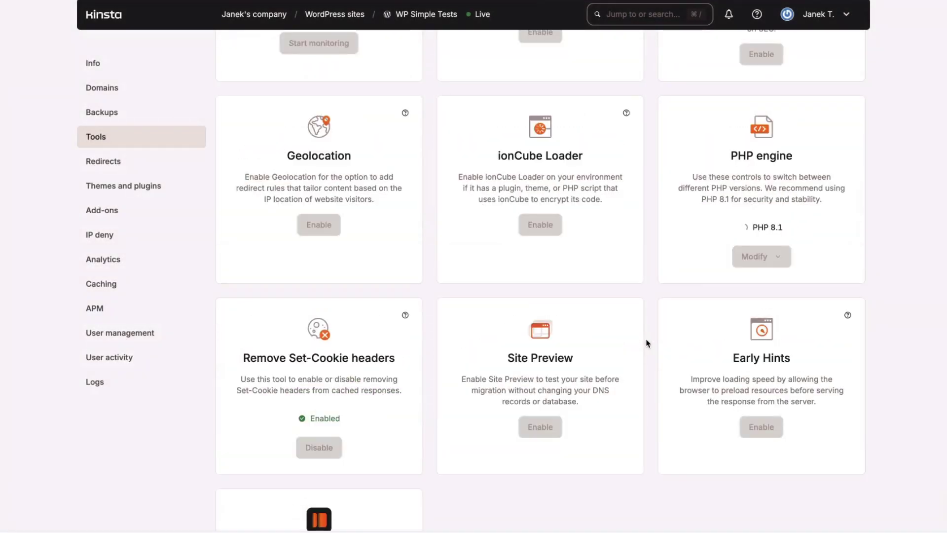
Step: Enable Early Hints for the site
scroll(643, 350, down, 3)
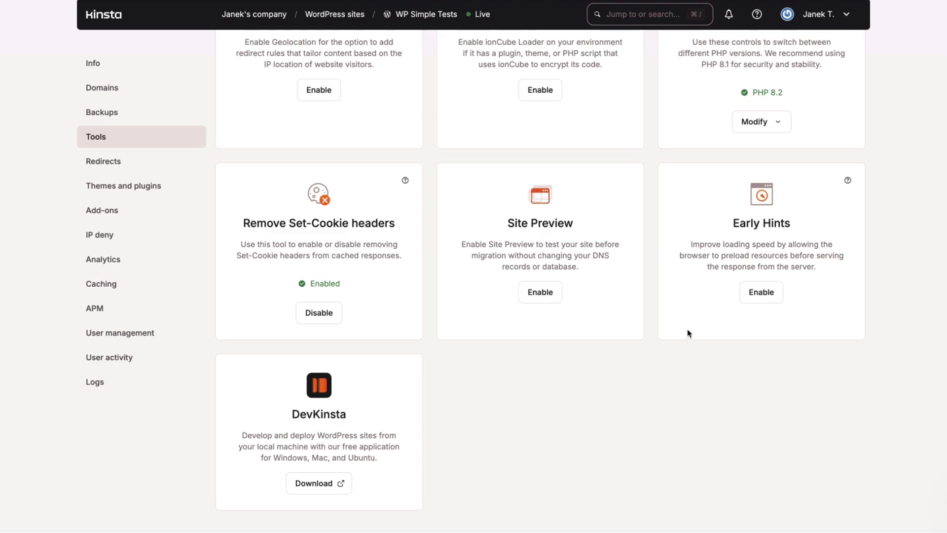
click(757, 295)
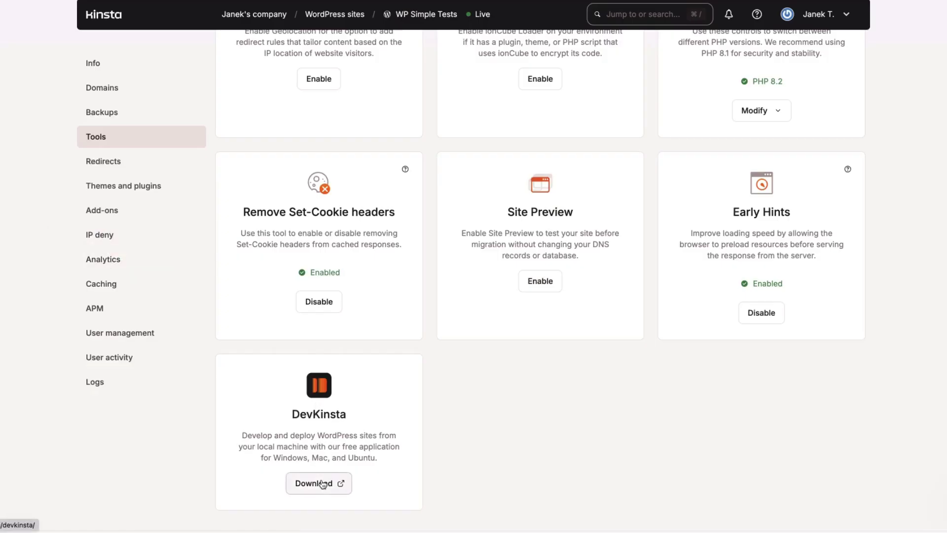
Step: Examine the site's redirect rules and its lists of installed themes and plugins
click(114, 169)
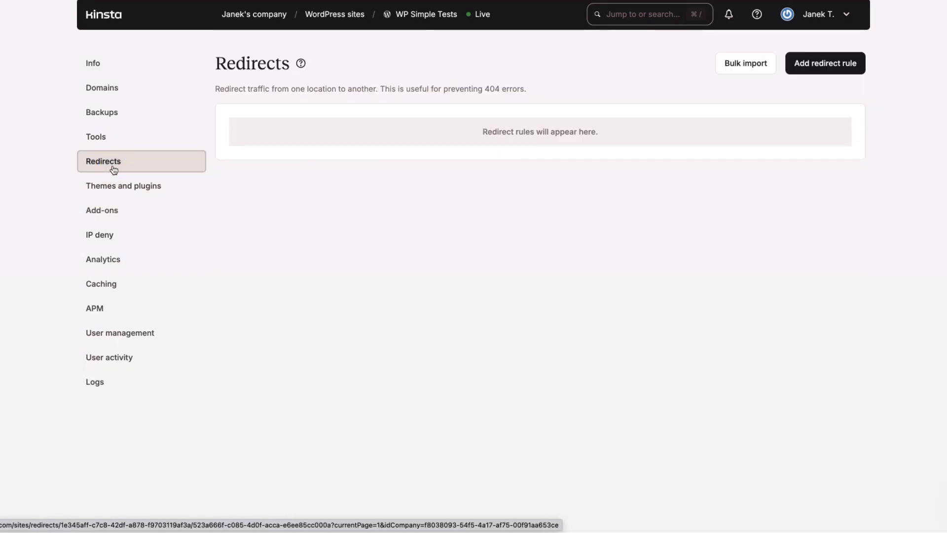
click(126, 194)
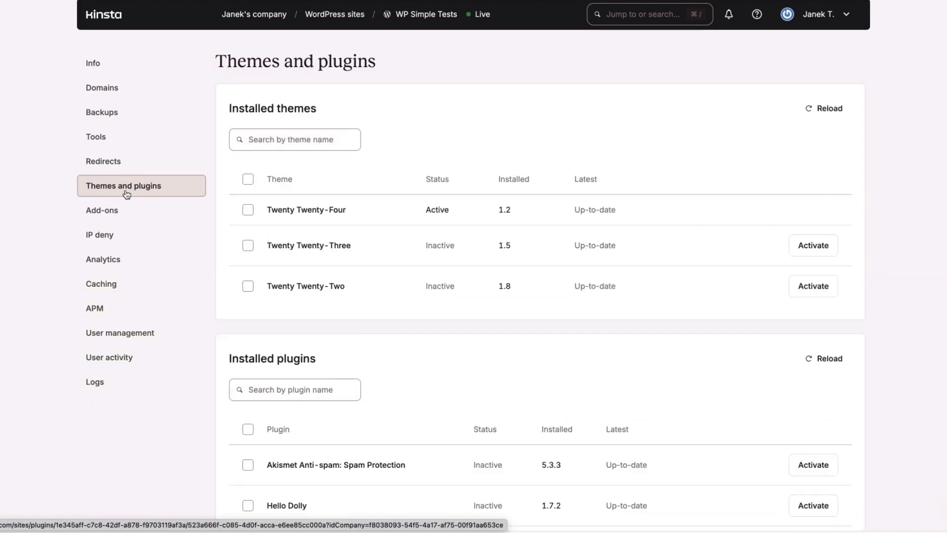
scroll(398, 207, down, 1)
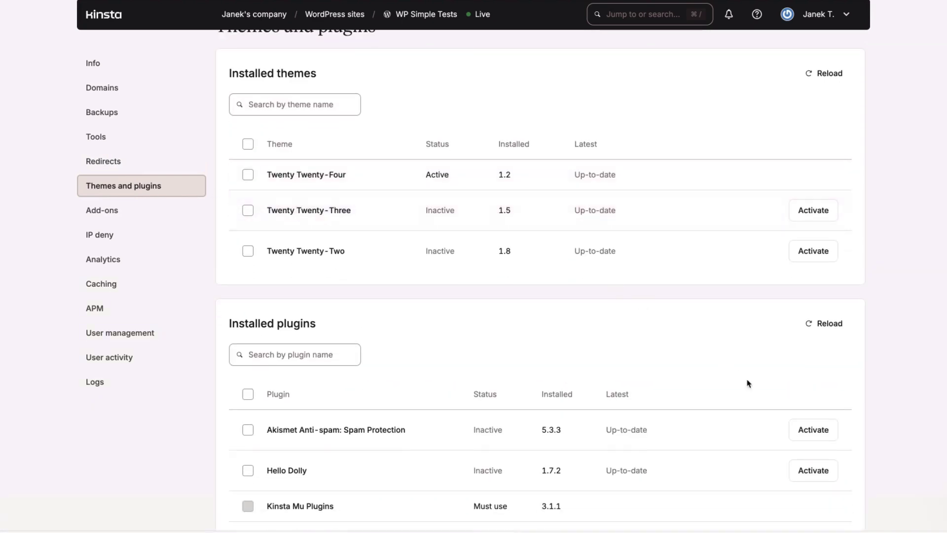
scroll(792, 427, down, 2)
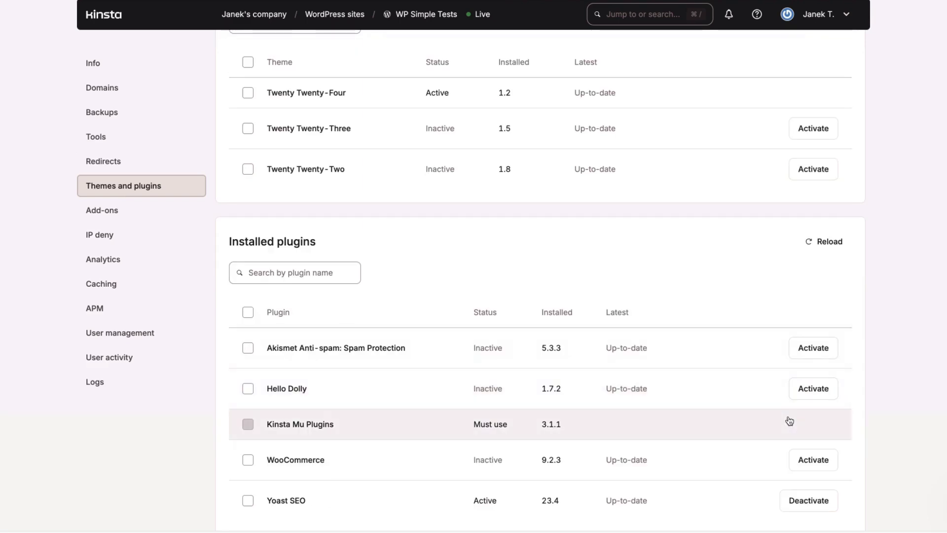
Step: Activate the Hello Dolly plugin on the site and deactivate it again
click(811, 390)
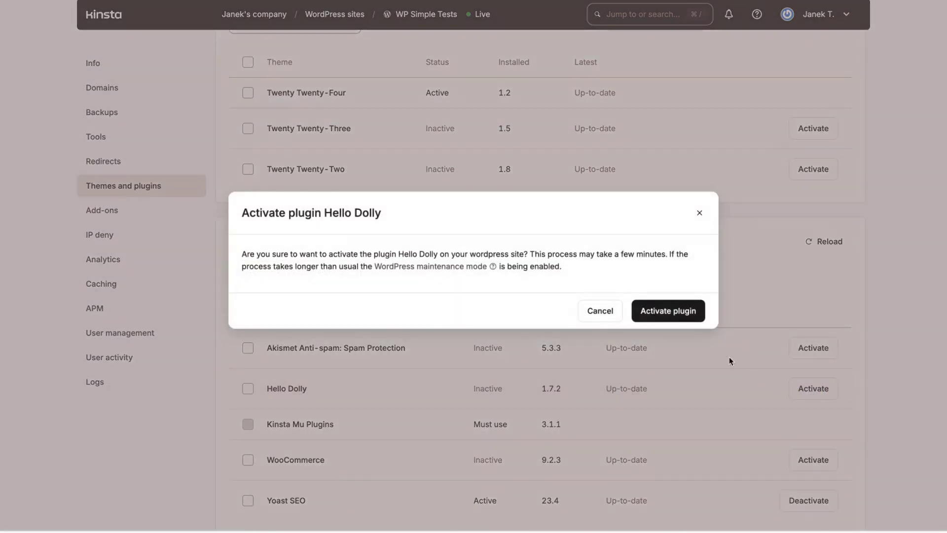
click(672, 312)
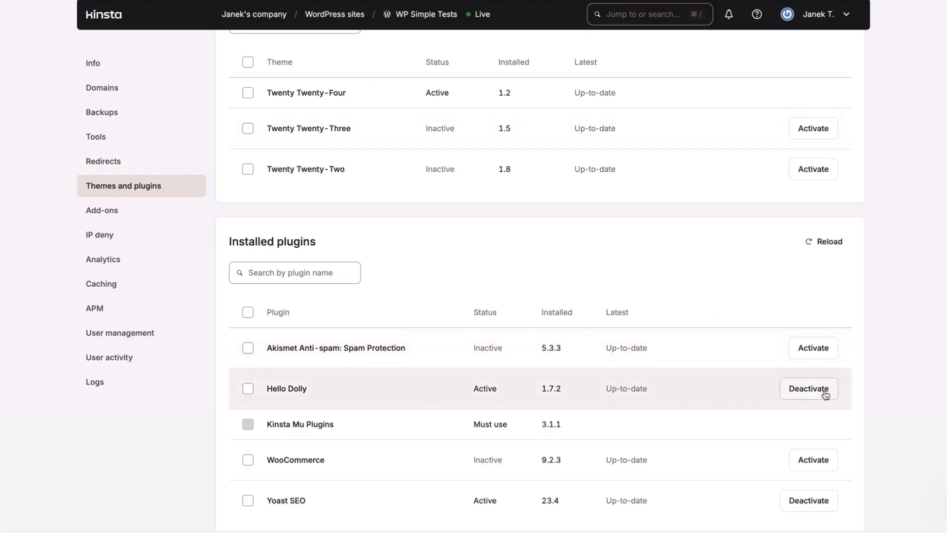
click(824, 393)
click(663, 312)
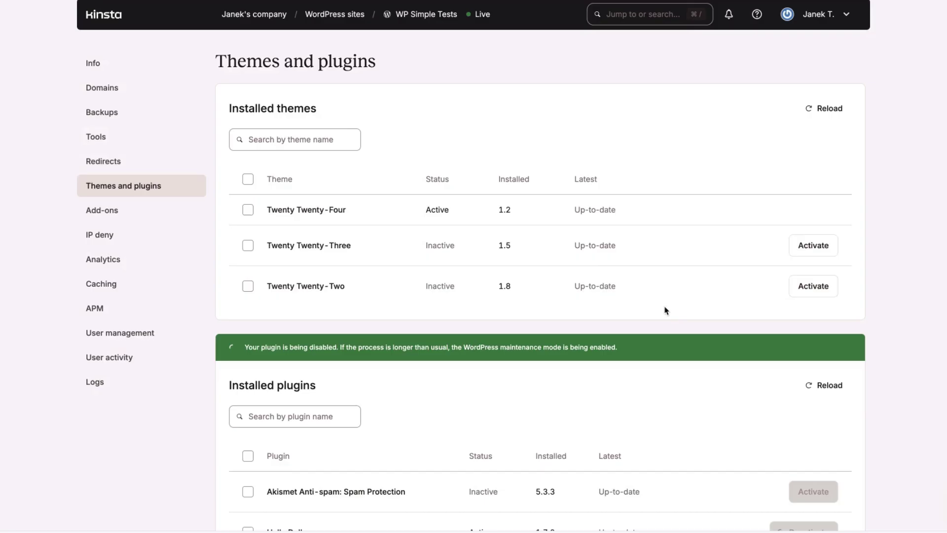
Step: Examine the add-ons available for the site and its IP deny options
click(95, 217)
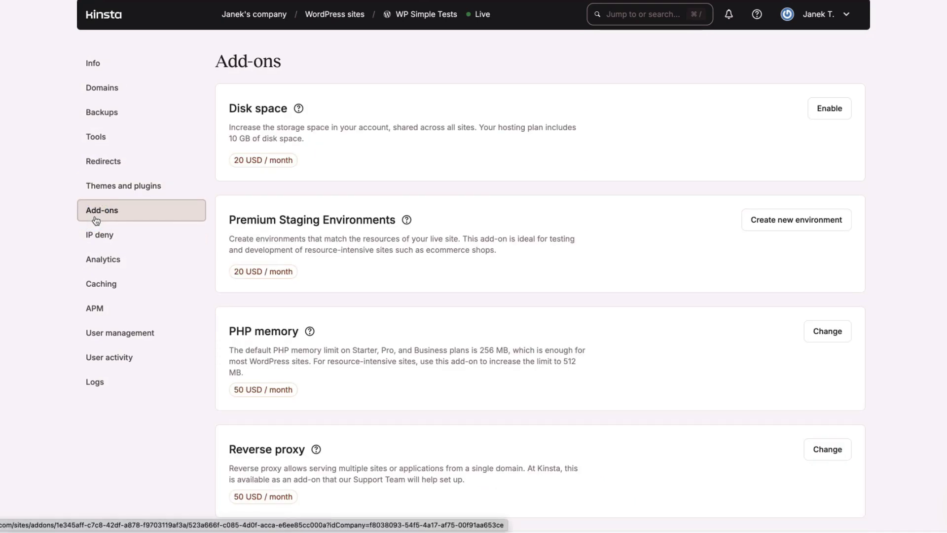
scroll(422, 272, down, 3)
scroll(422, 272, down, 3)
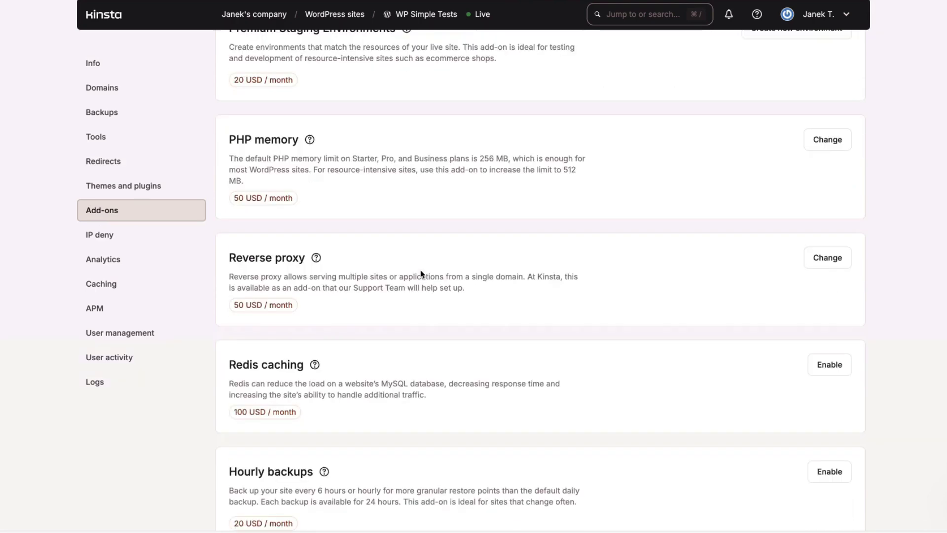
scroll(421, 269, down, 1)
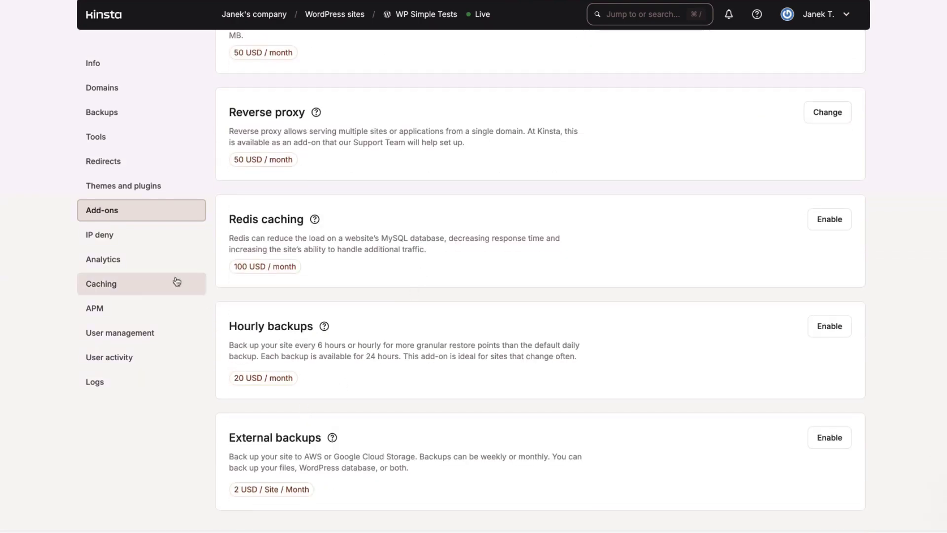
click(113, 240)
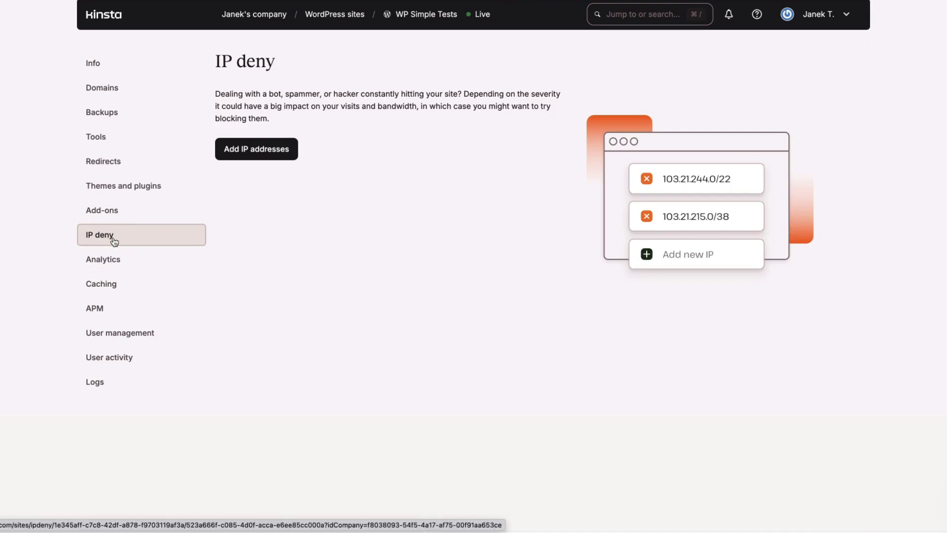
Step: Examine the site's analytics for resources, CDN usage, dispersion, performance, response, cache, and geo and IP data
click(113, 262)
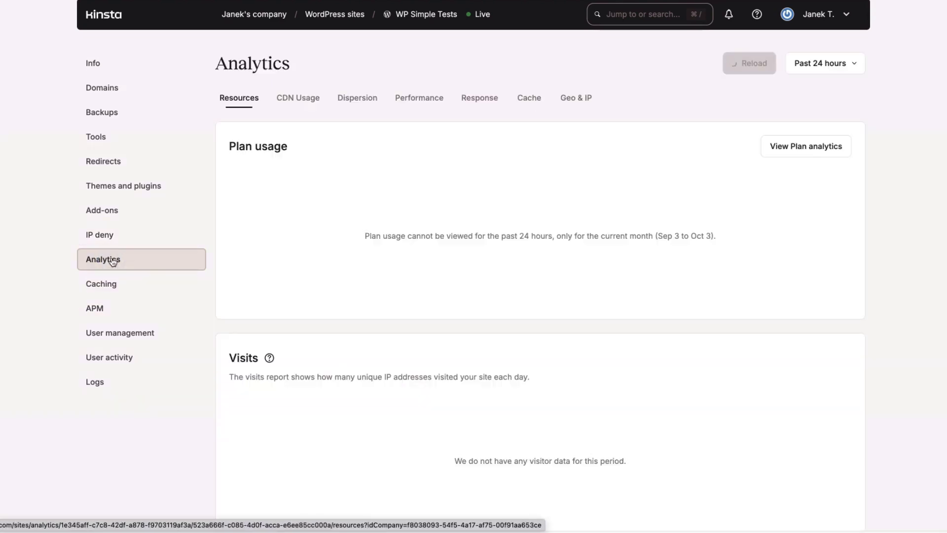
click(302, 100)
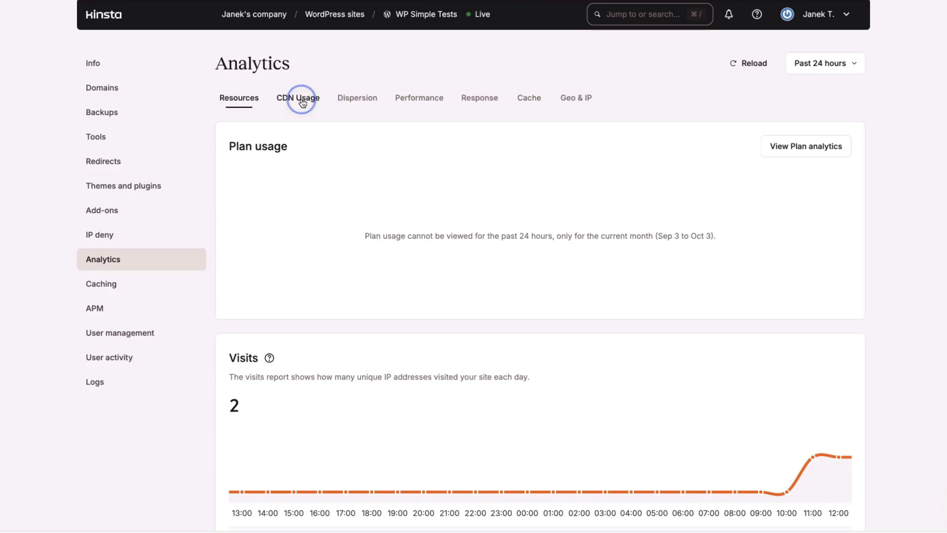
click(357, 100)
click(414, 101)
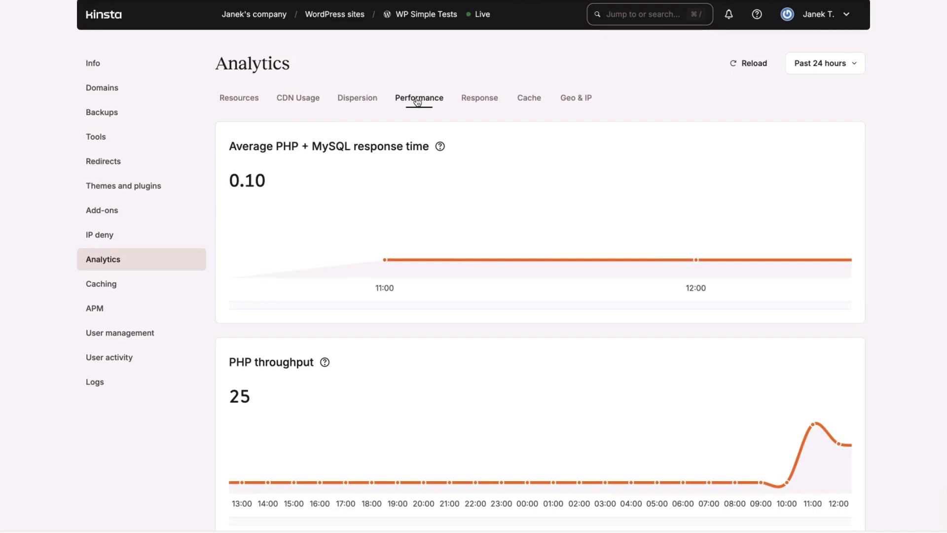
click(474, 98)
click(529, 98)
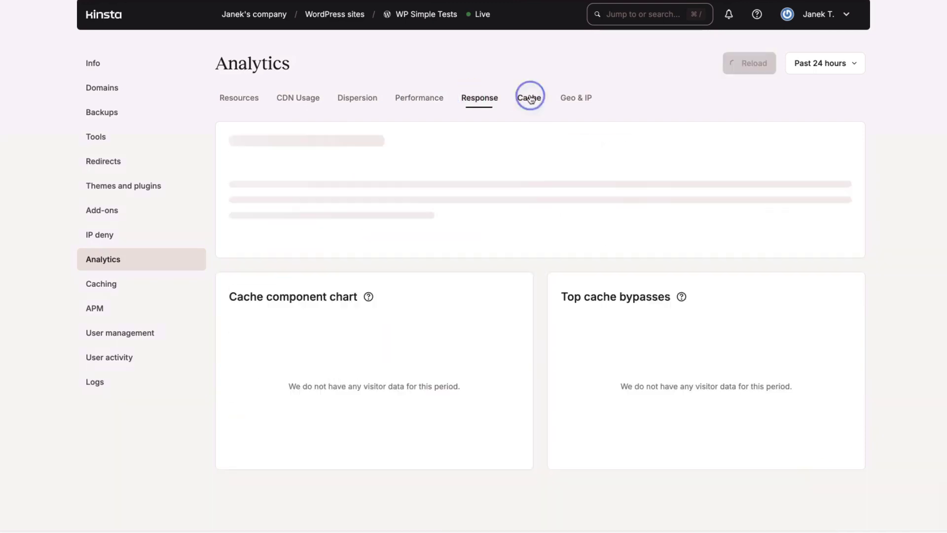
click(584, 99)
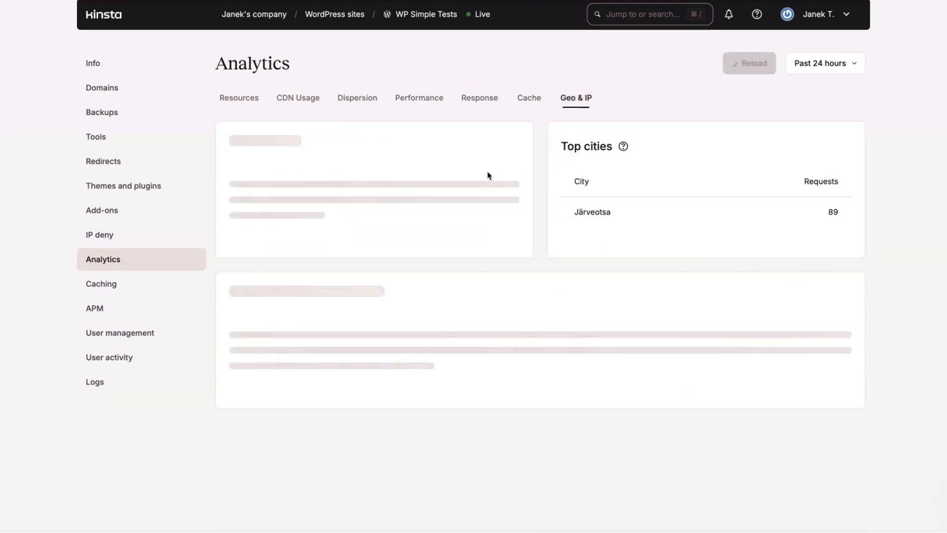
Step: Examine the site's edge, CDN, server and Redis caching options, including the CDN image optimization choices, without saving any changes
click(114, 289)
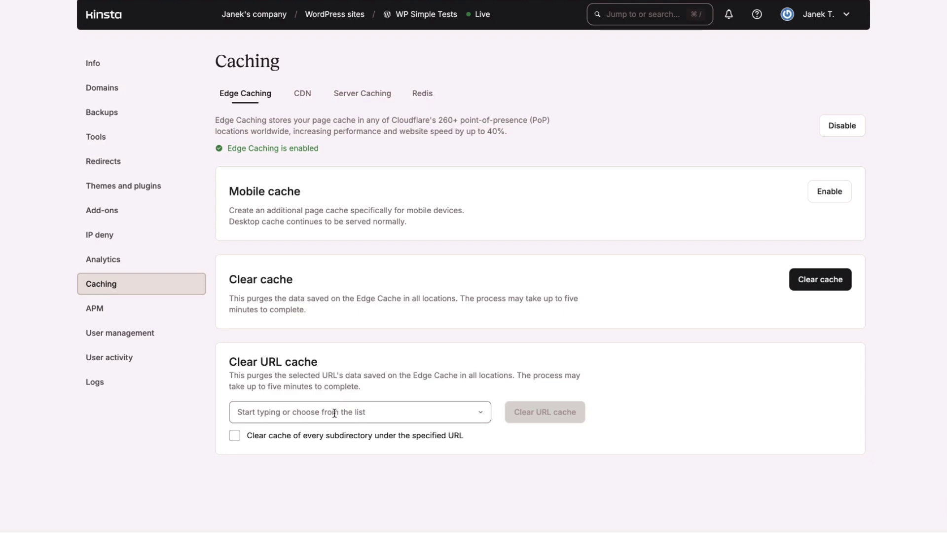
click(303, 93)
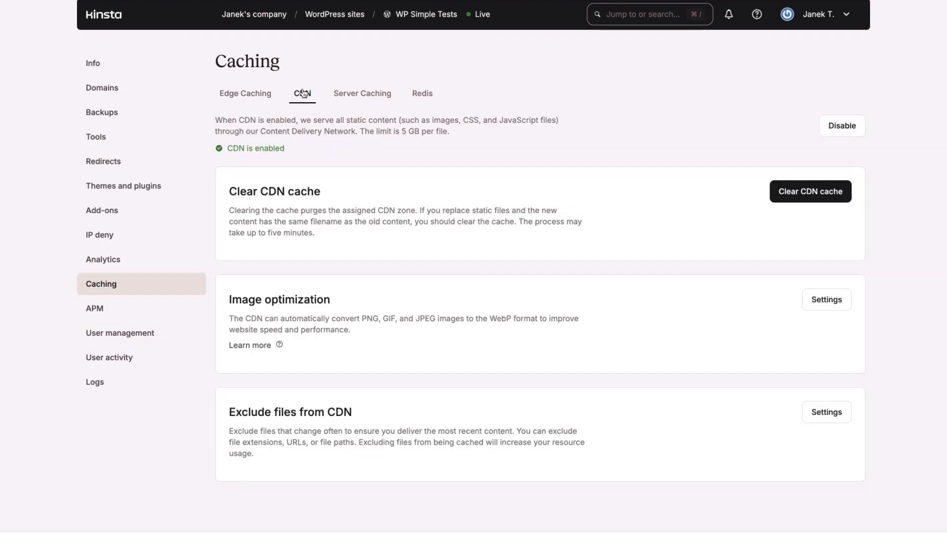
click(831, 304)
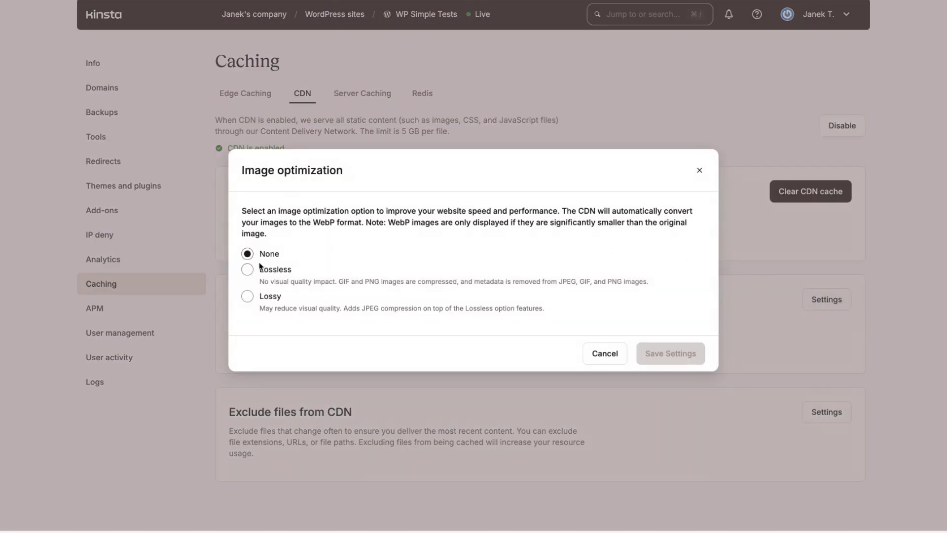
click(249, 296)
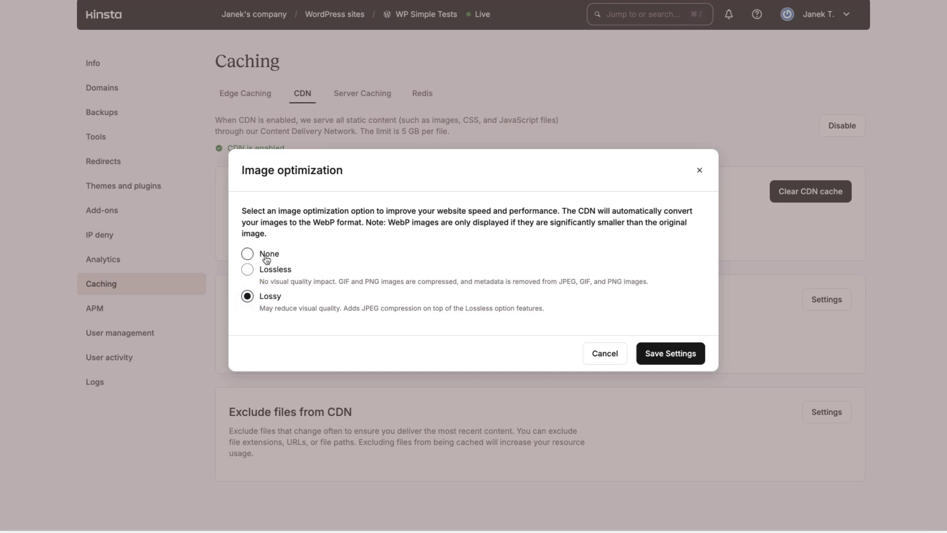
click(701, 172)
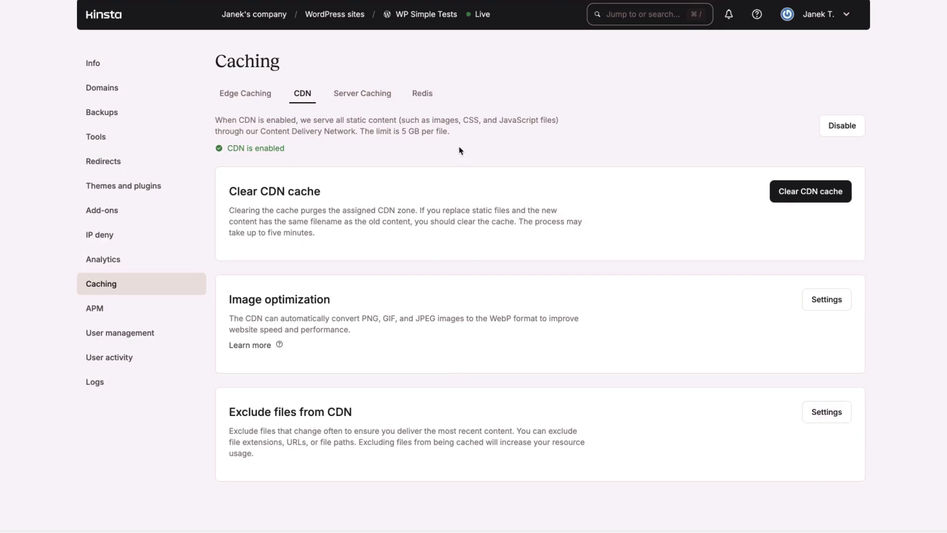
click(363, 94)
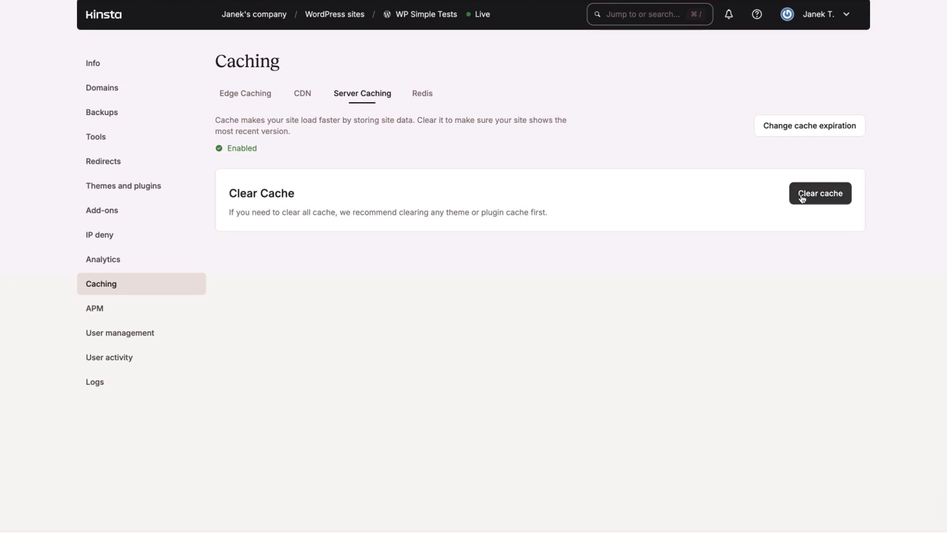
click(423, 93)
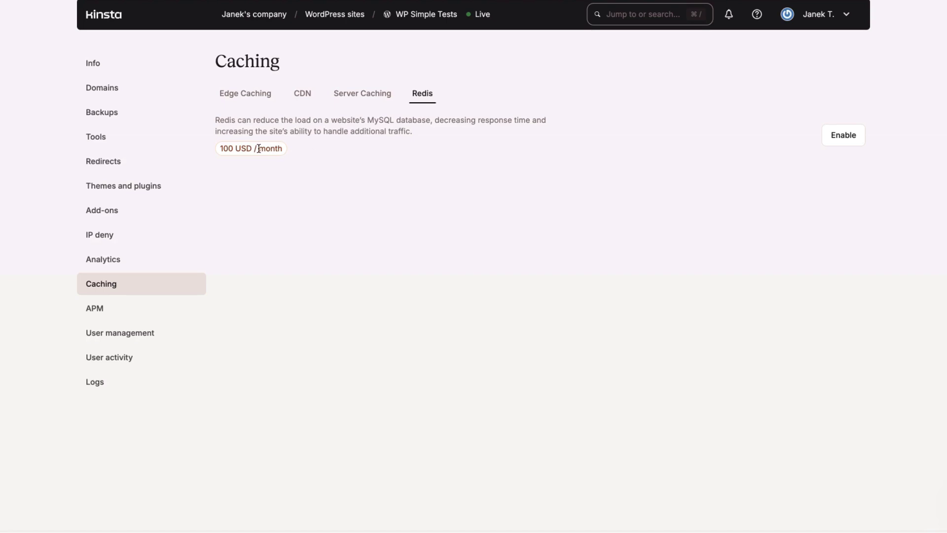
Step: Examine the site's application performance monitoring, user management, user activity and logs, and return to the site's general information
click(94, 313)
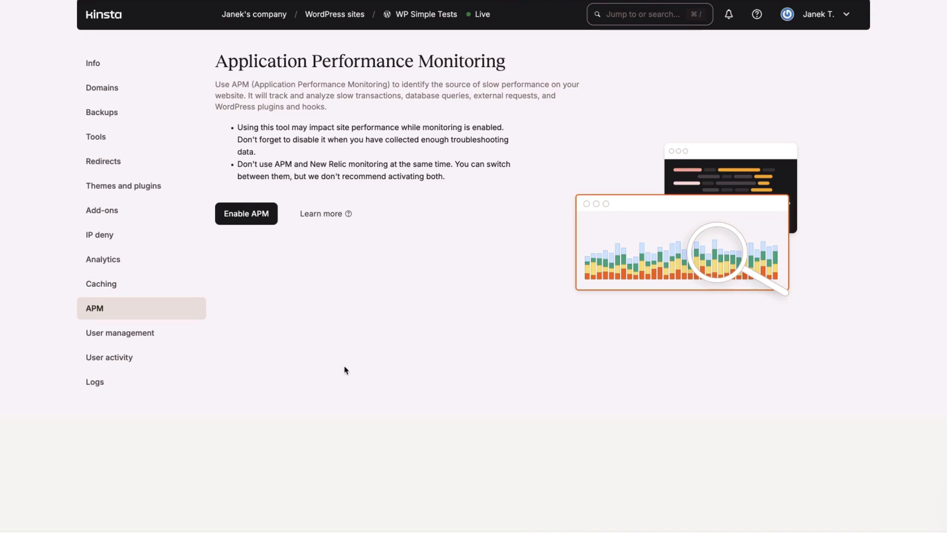
click(115, 335)
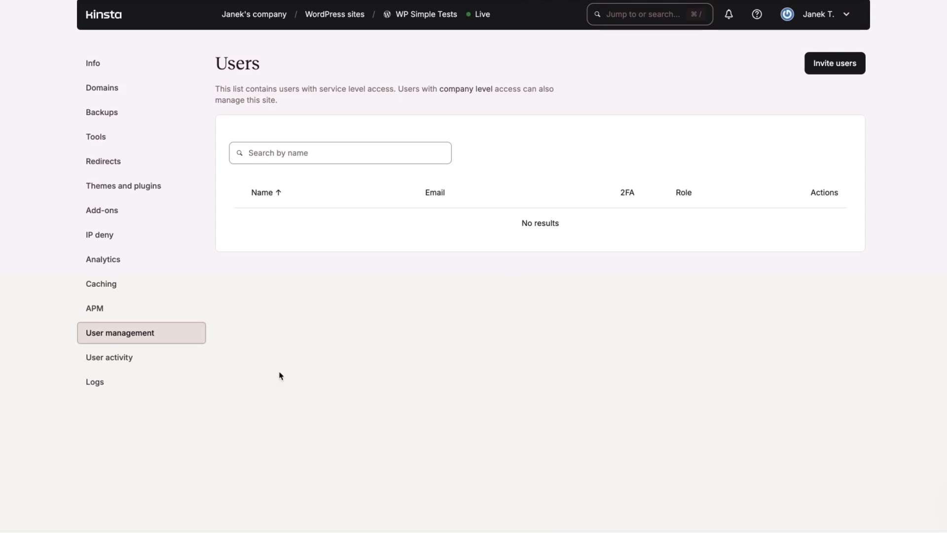
click(111, 364)
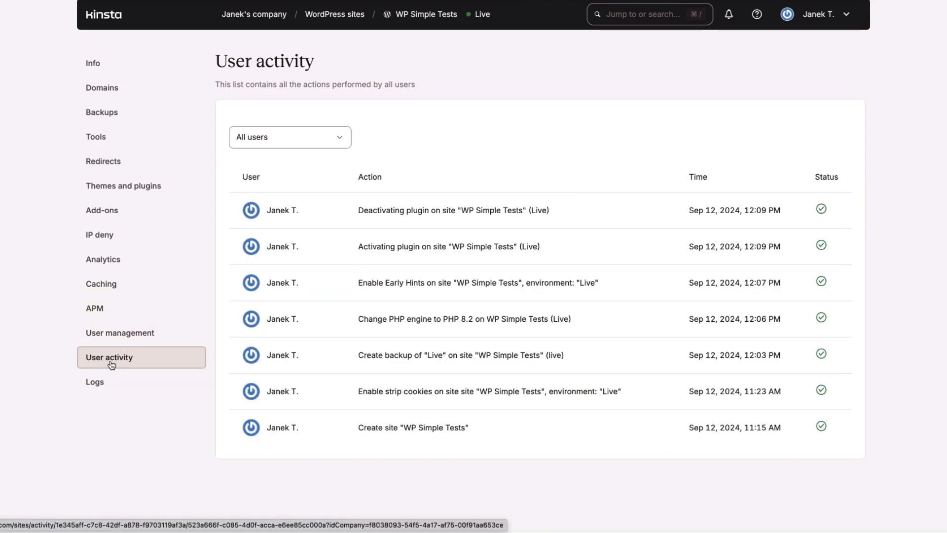
click(94, 384)
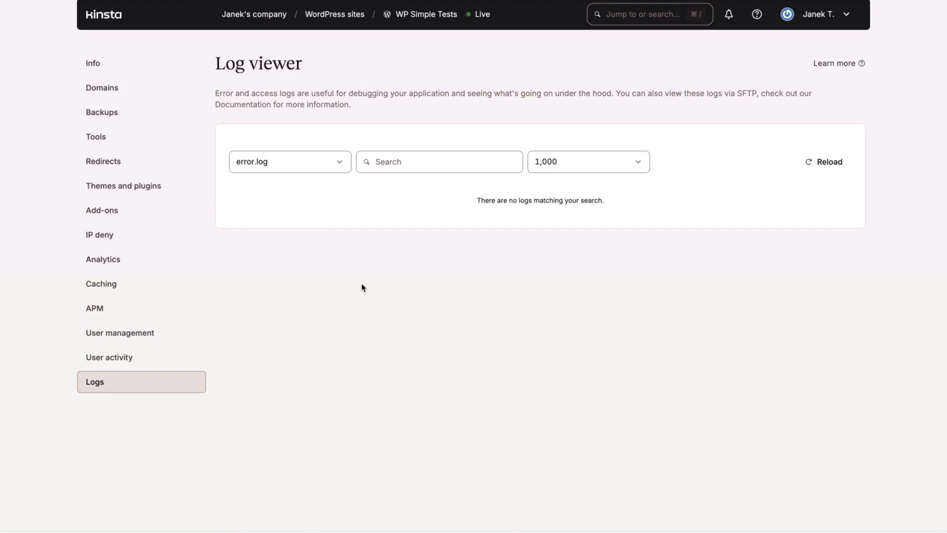
click(109, 65)
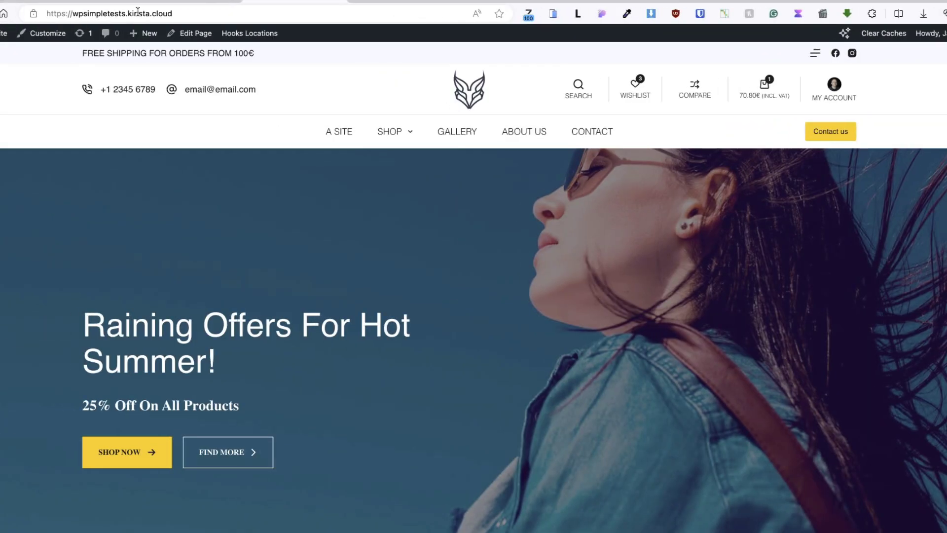
Step: Compare the home pages of wpsimpletests.kinsta.cloud and my.wpsimpletuts.com and review their Pingdom speed test results
drag(195, 14, 45, 13)
click(66, 248)
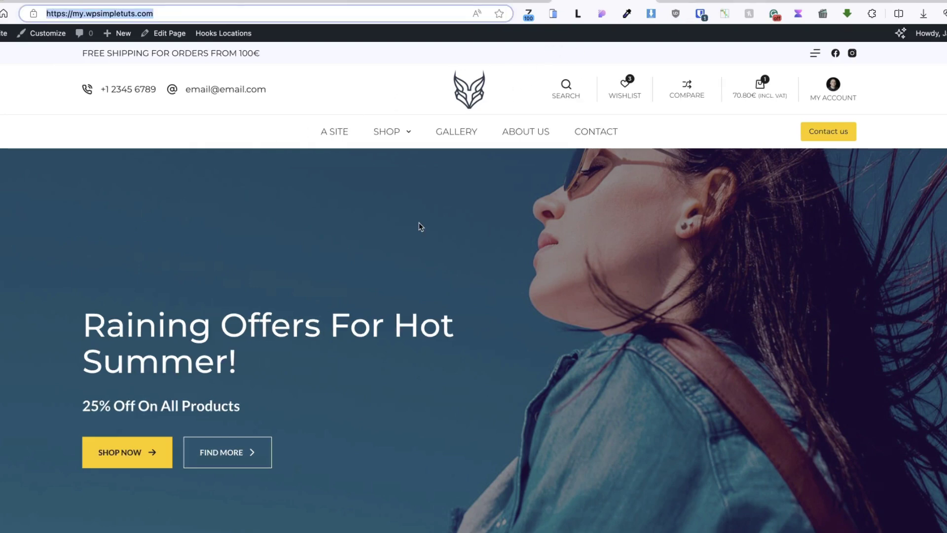
drag(178, 13, 63, 4)
click(244, 4)
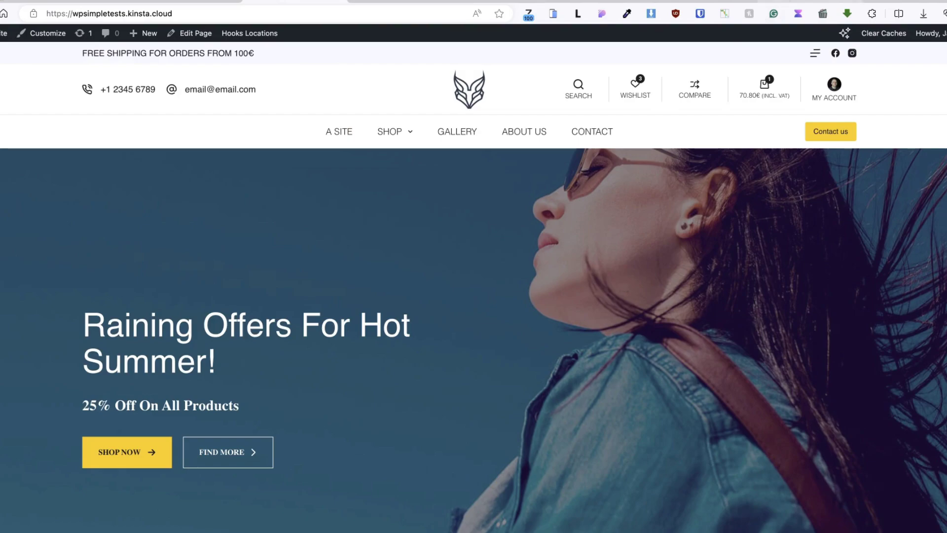
click(789, 2)
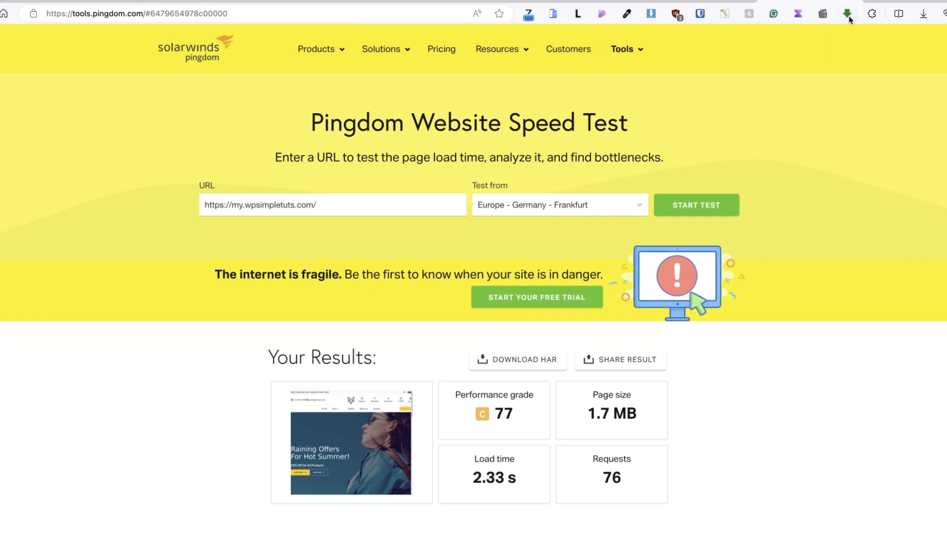
click(891, 1)
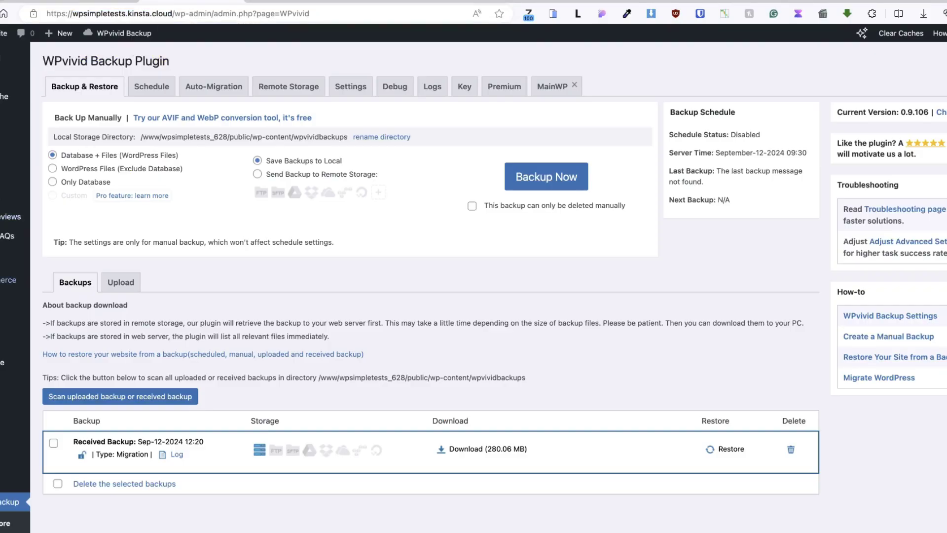
Step: Open the WooCommerce orders list on wpsimpletests.kinsta.cloud and measure its page load performance
mouse_move(8, 280)
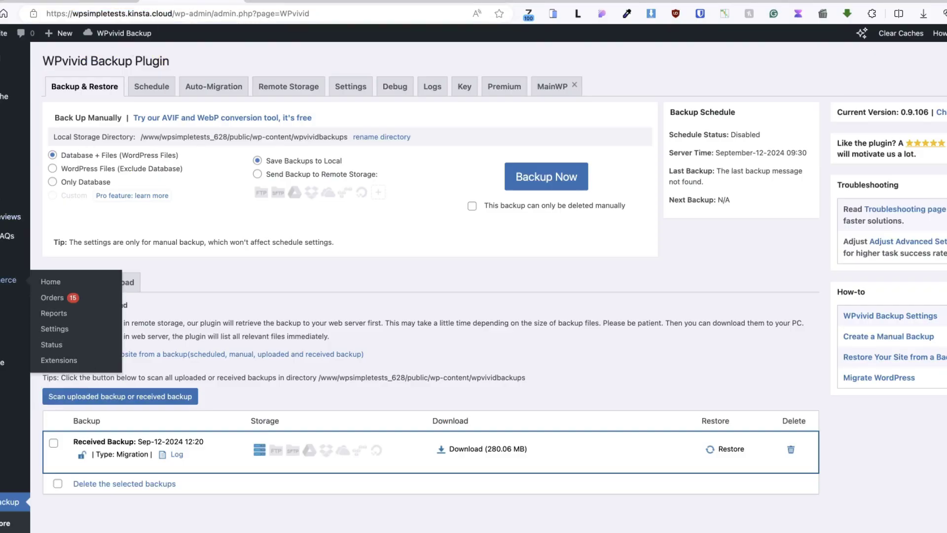
click(53, 298)
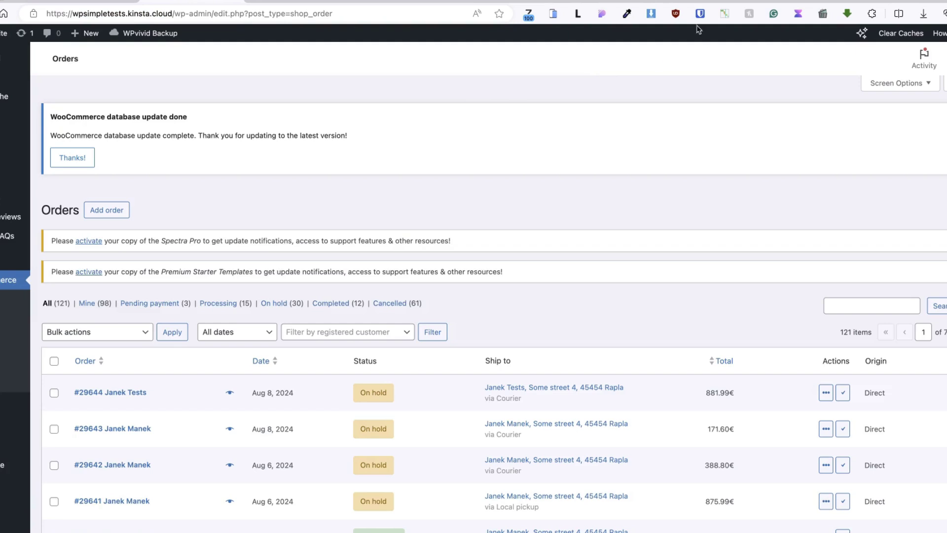
click(724, 15)
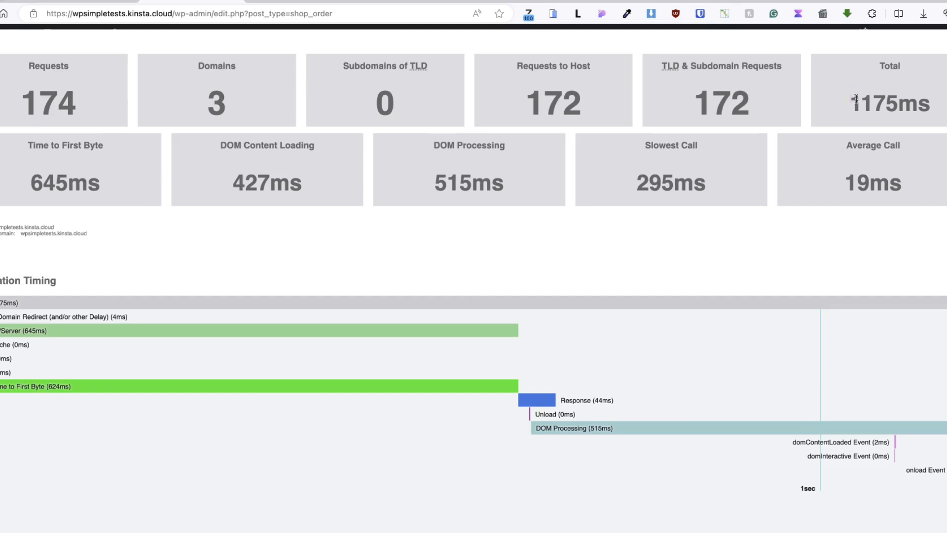
drag(852, 100, 930, 103)
double_click(74, 104)
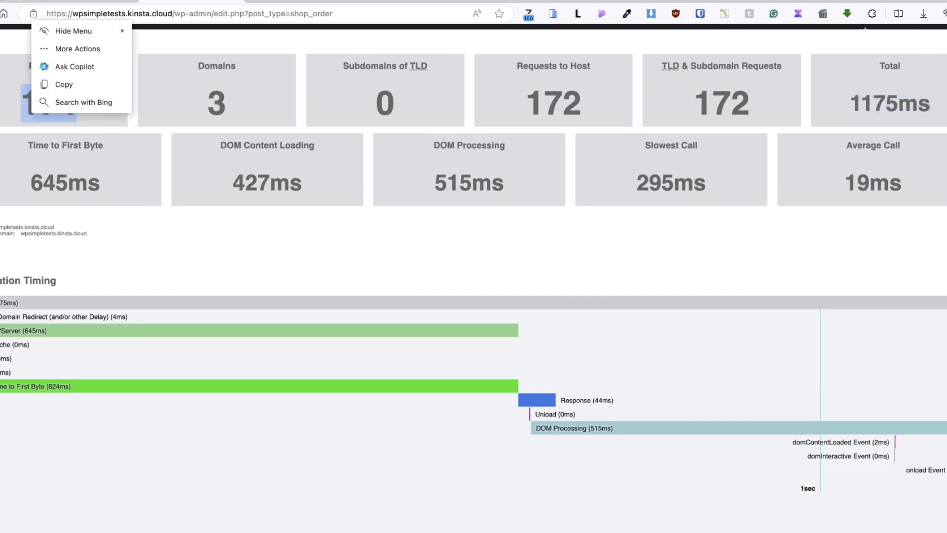
key(ctrl+c)
key(Escape)
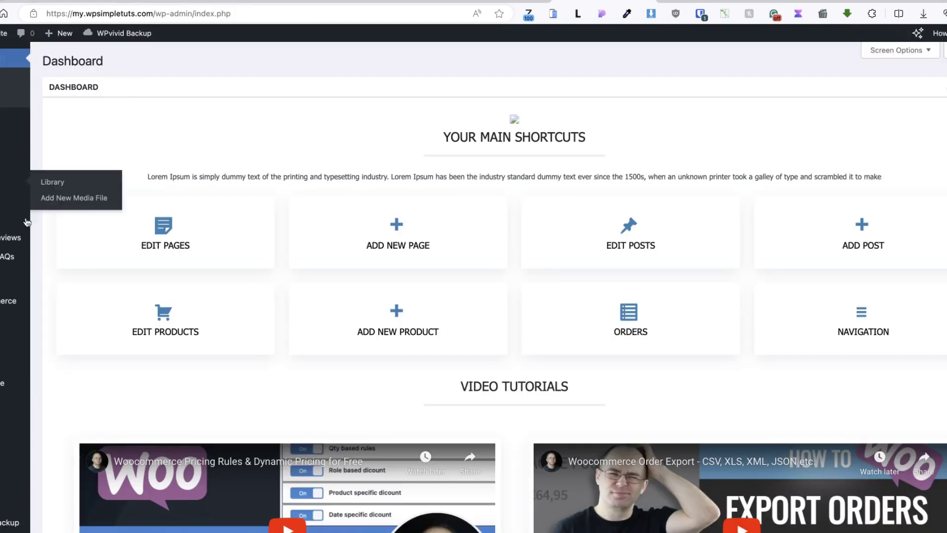
Step: Open the WooCommerce orders list on my.wpsimpletuts.com and measure its page load performance
mouse_move(20, 307)
click(45, 318)
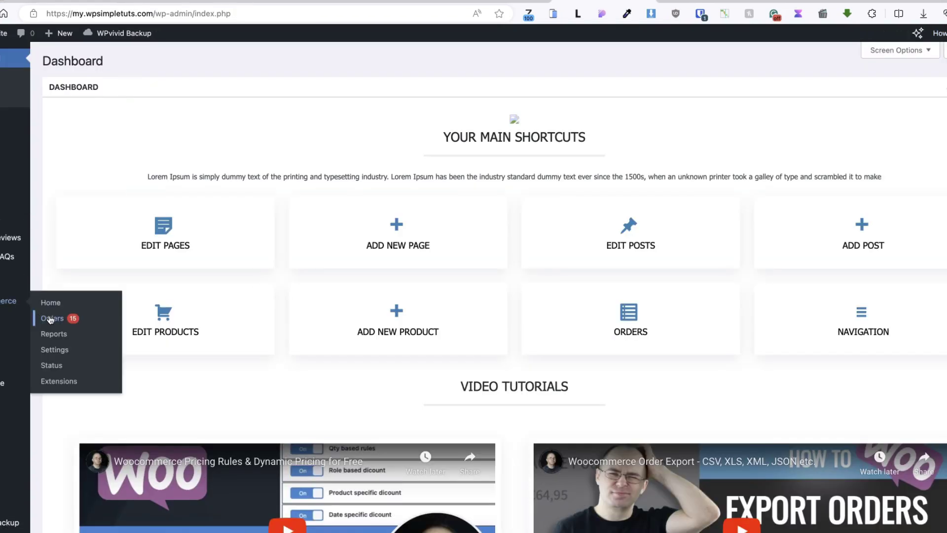
click(724, 16)
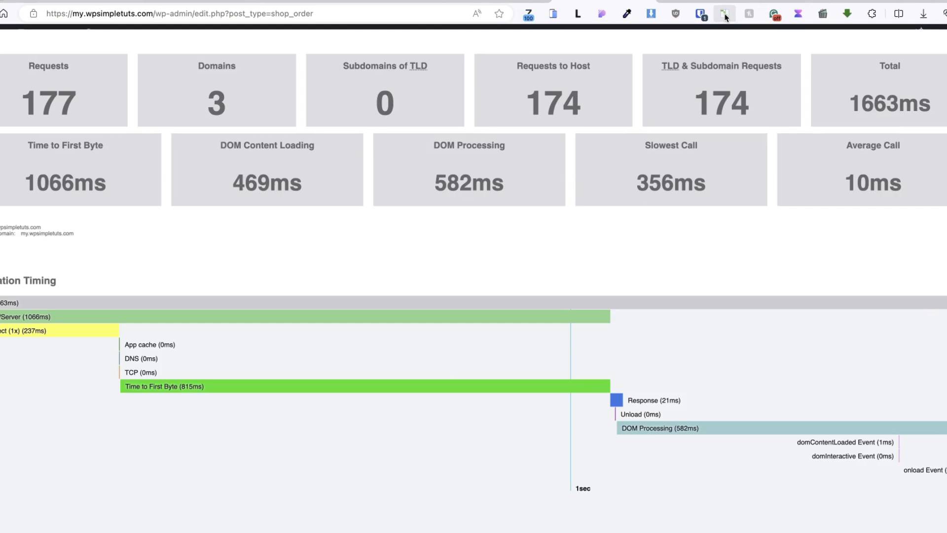
Step: Open the home page of wpsimpletests.kinsta.cloud in a private browser window
key(ctrl+Tab)
drag(172, 13, 51, 10)
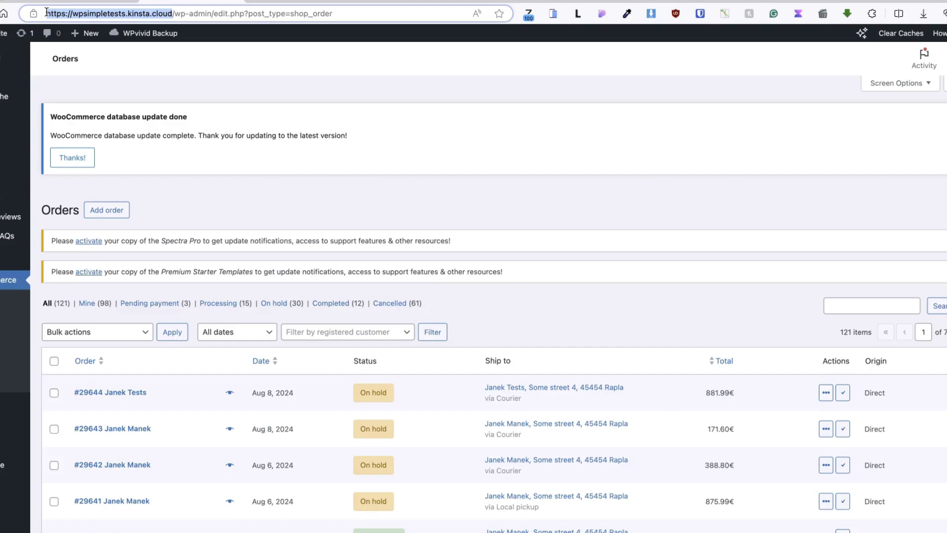
key(ctrl+c)
key(ctrl+shift+n)
key(ctrl+v)
key(Return)
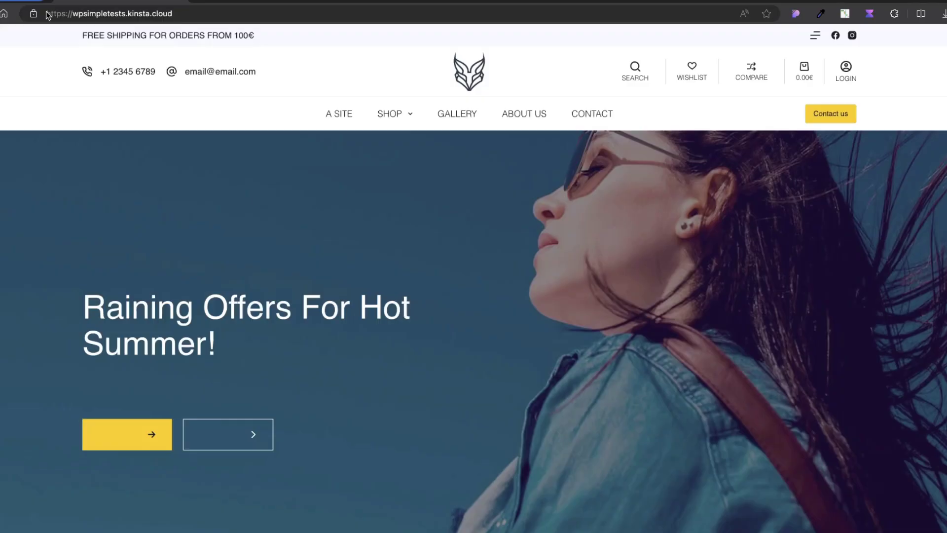
Step: Browse the store's Gallery, About Us and Contact pages, and open the Form Ceramics product from the All Accessories category
click(449, 115)
click(526, 118)
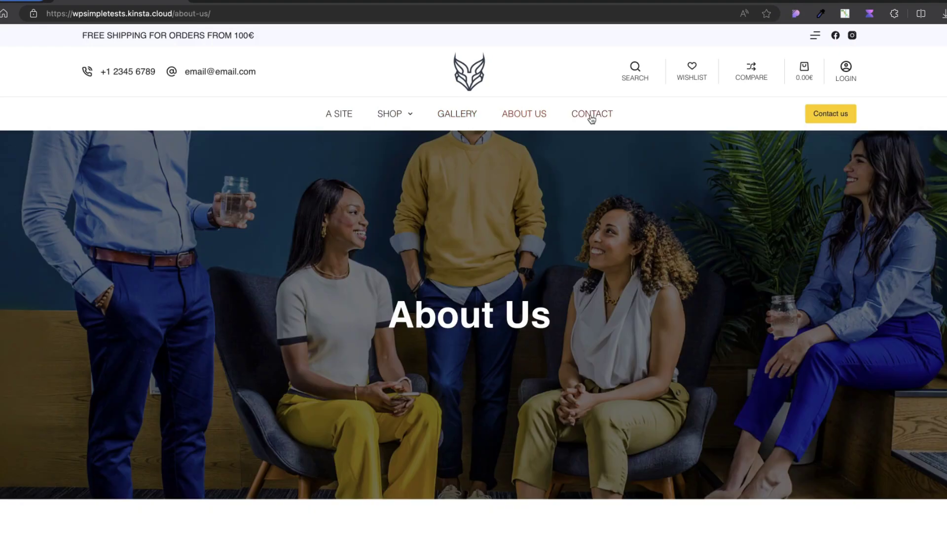
click(592, 117)
mouse_move(395, 123)
click(393, 188)
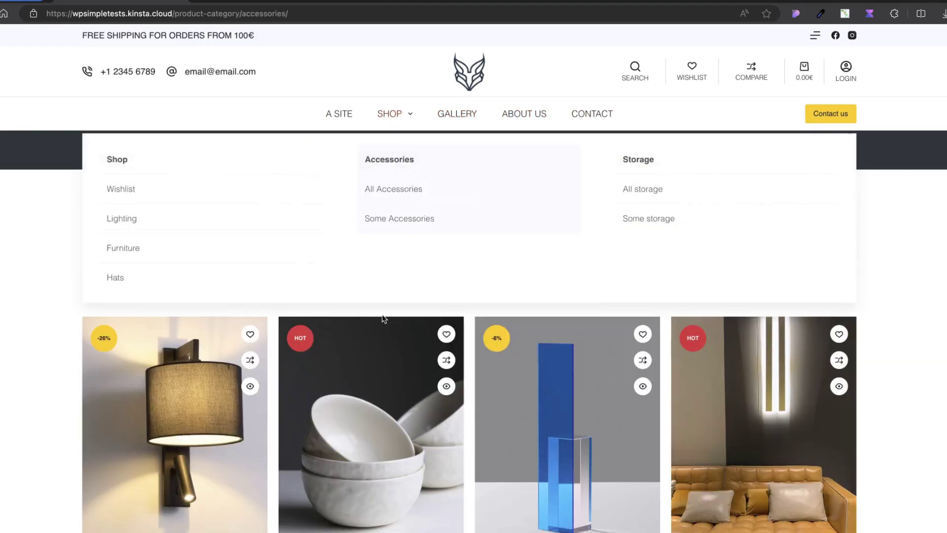
click(376, 341)
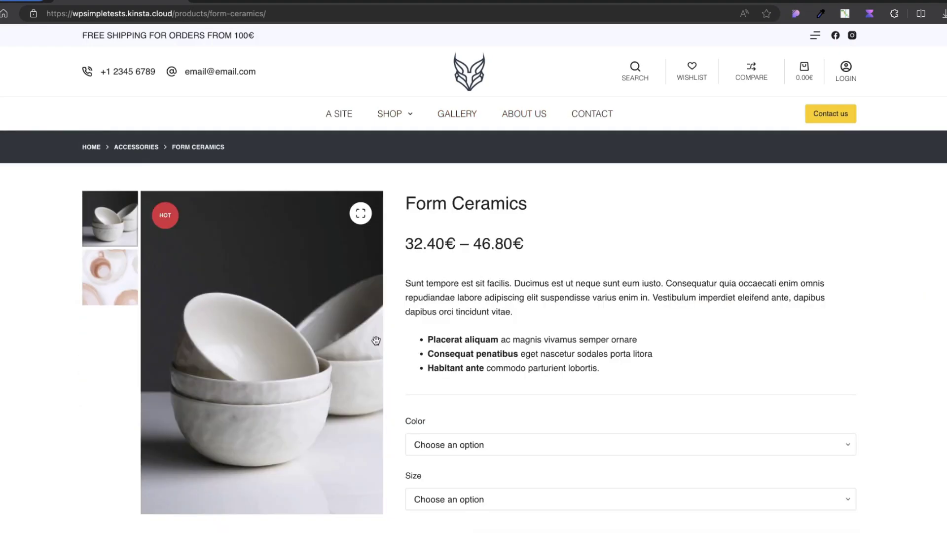
Step: Look through the store's A Site page down to its footer
click(338, 115)
mouse_move(384, 123)
scroll(423, 349, down, 4)
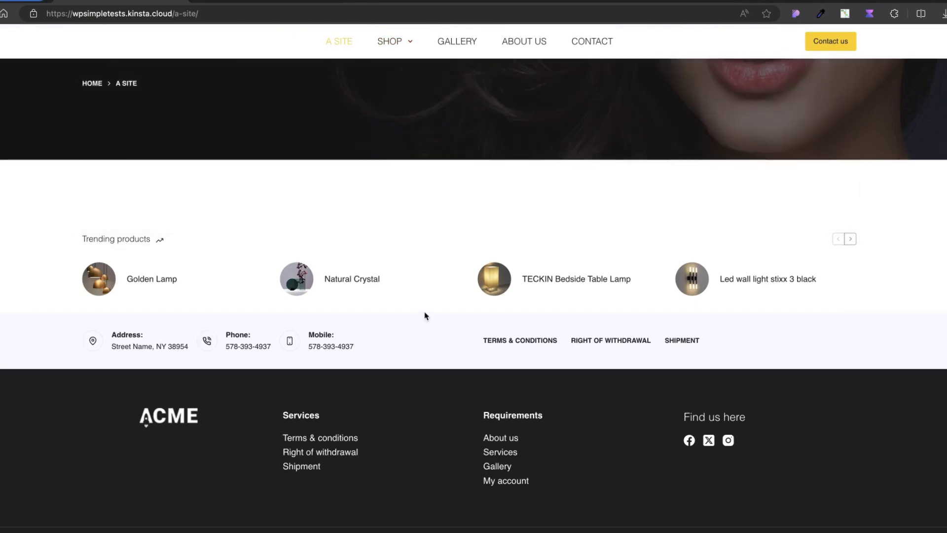
scroll(423, 317, up, 4)
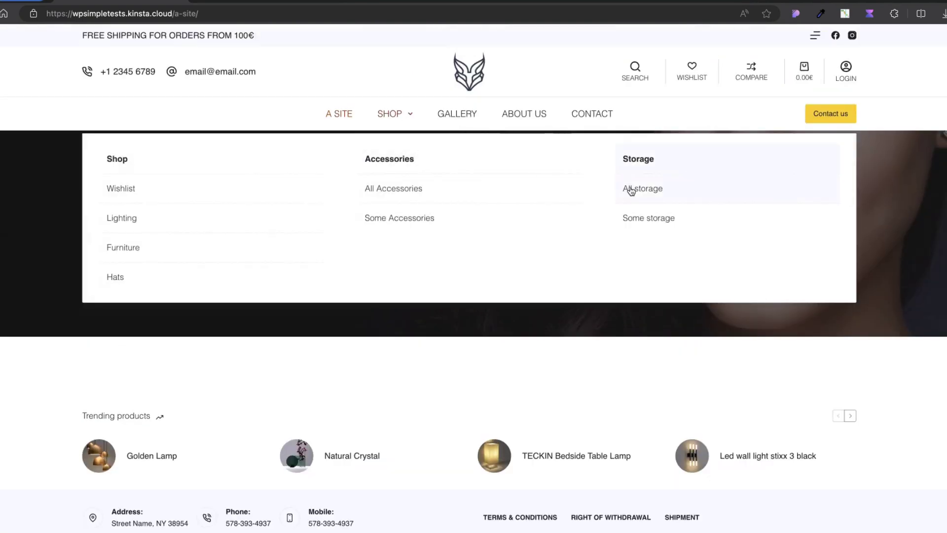
Step: Add The Home Edit Stacking Pantry Bin from the All storage category to the cart and proceed to checkout
click(632, 190)
scroll(301, 374, down, 5)
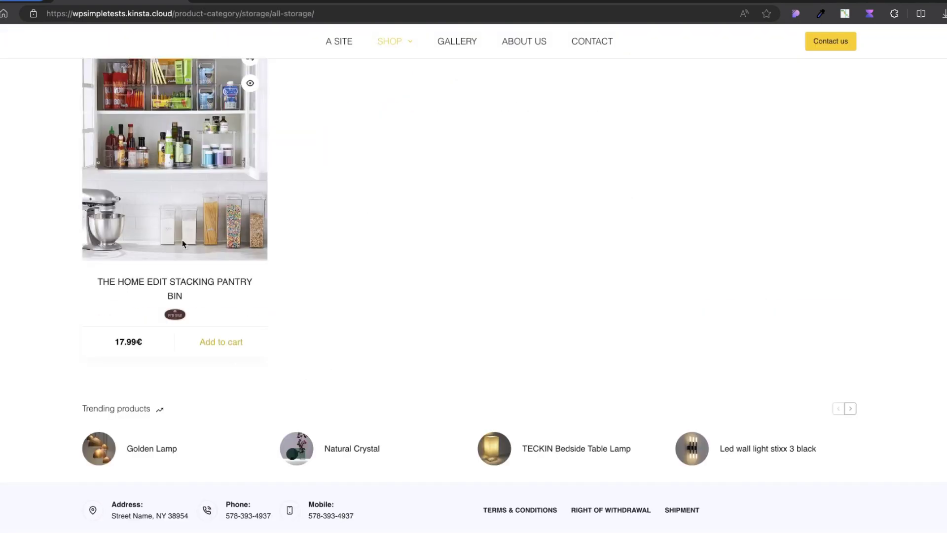
click(177, 205)
click(529, 469)
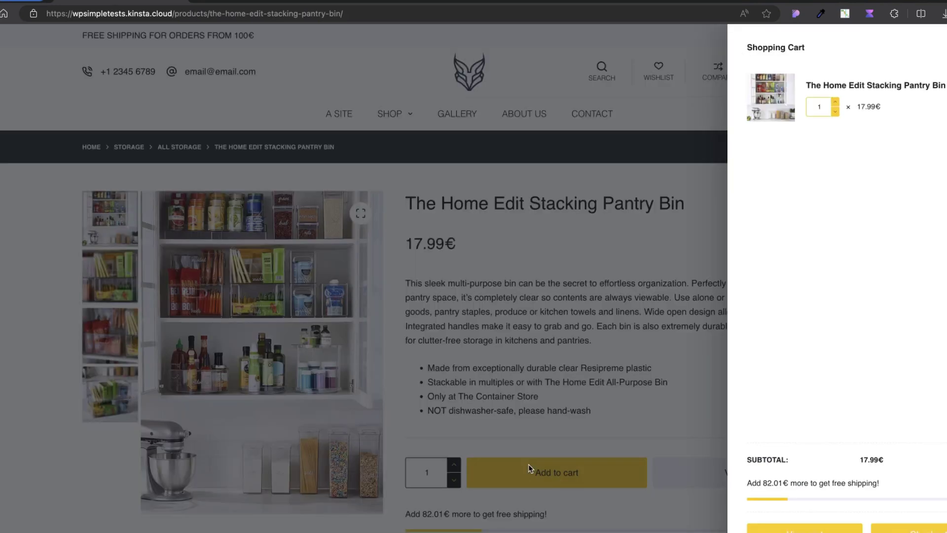
click(754, 522)
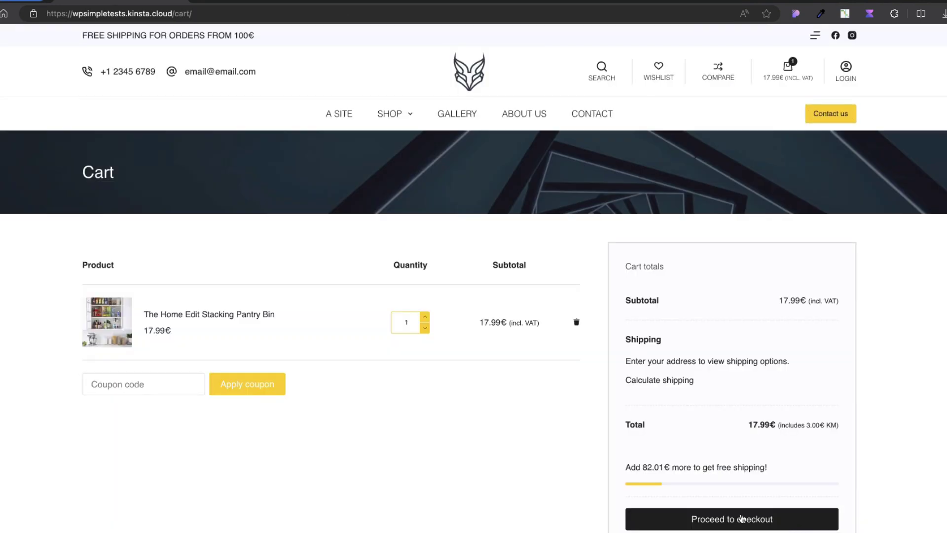
click(741, 518)
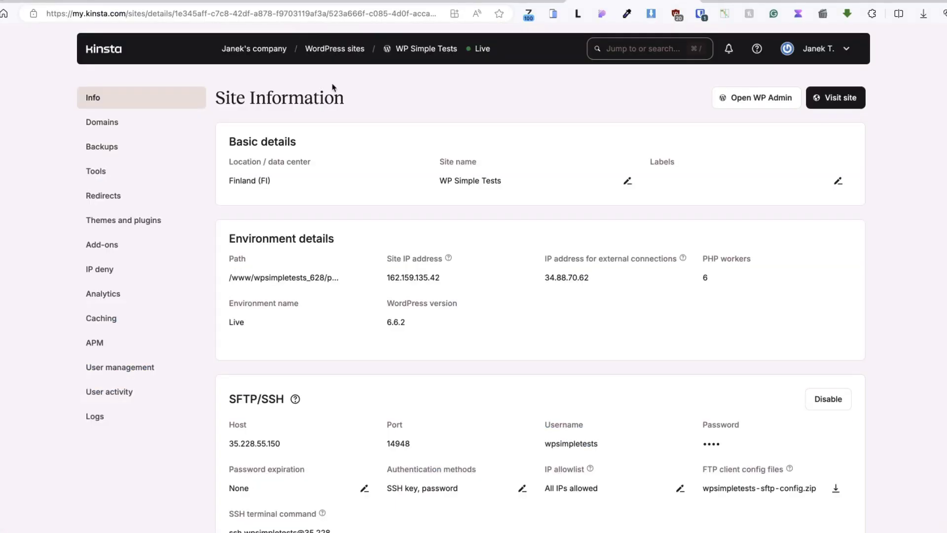
Step: Review the Kinsta company dashboard, including its resource usage, bandwidth, unique visits and CDN usage
click(241, 56)
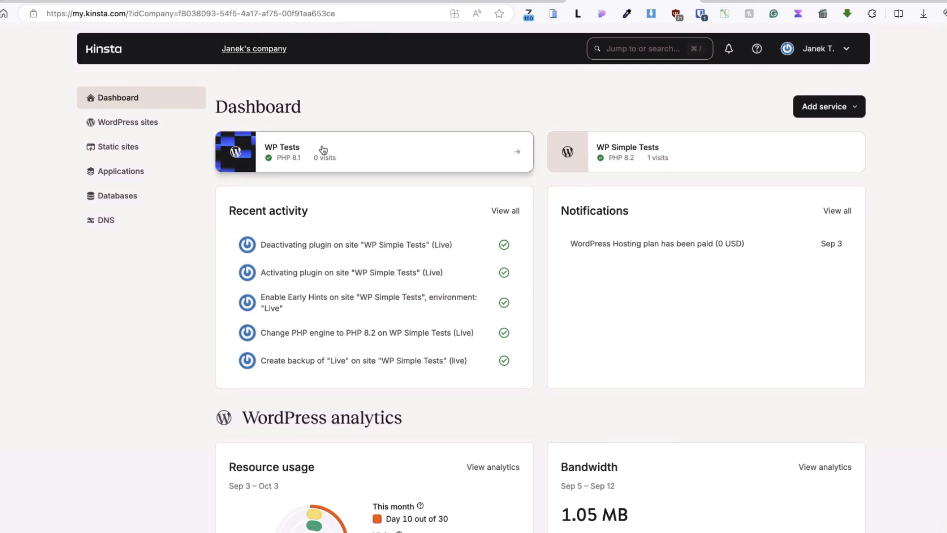
scroll(590, 195, down, 7)
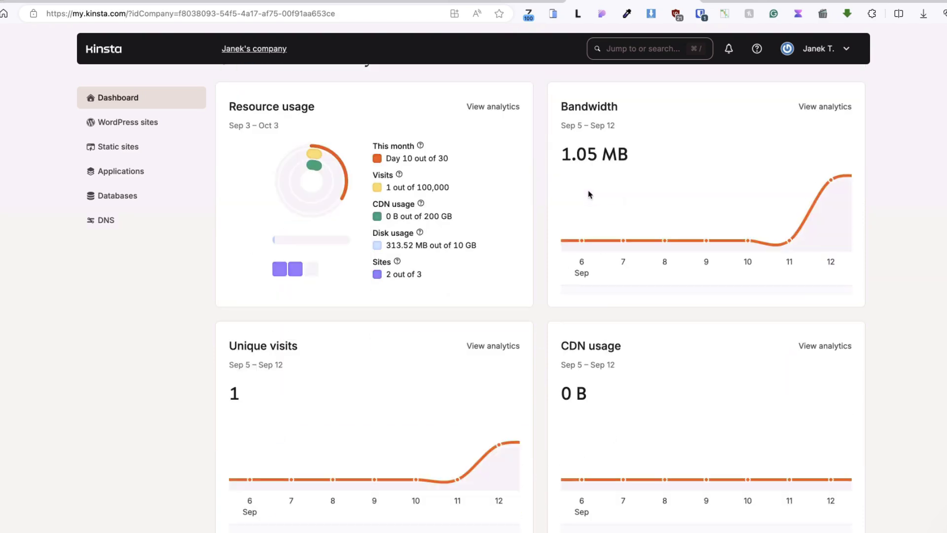
scroll(590, 195, down, 4)
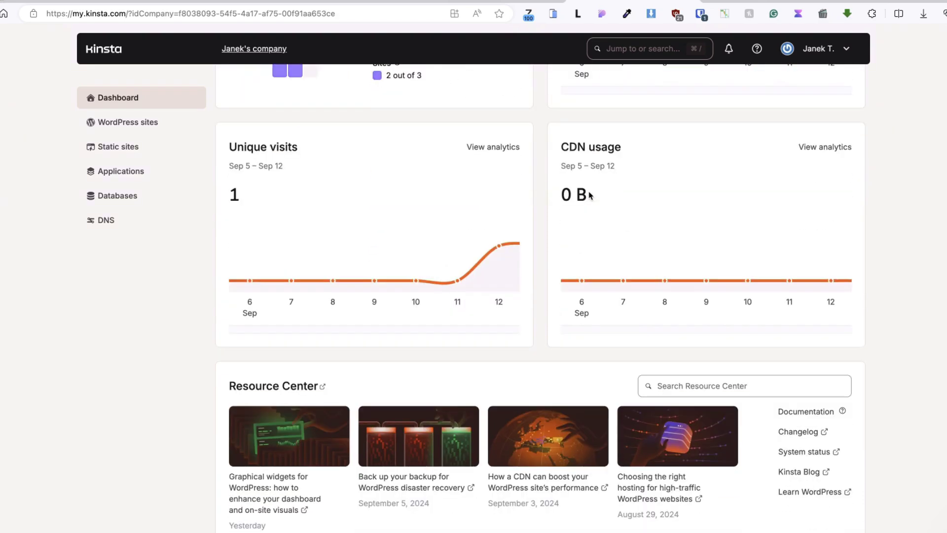
scroll(590, 195, up, 11)
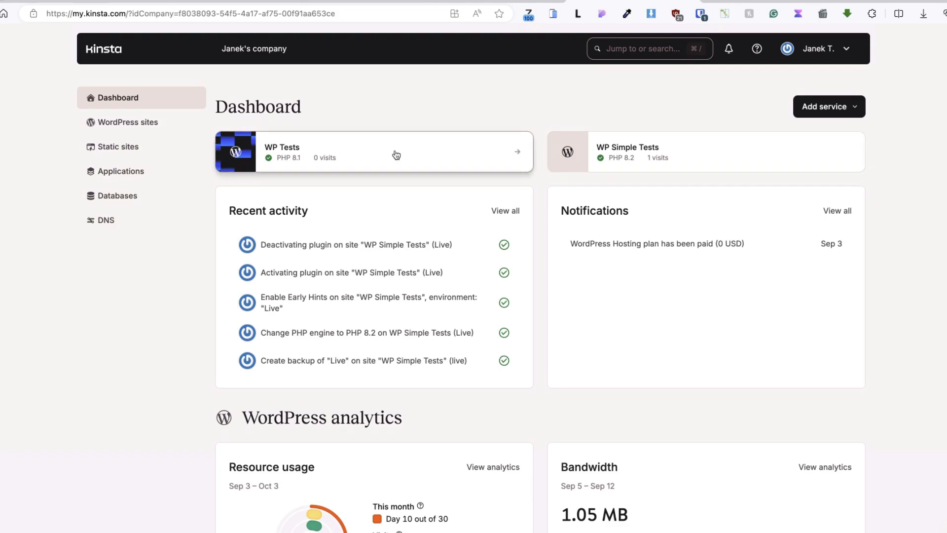
Step: Delete the WP Tests site, acknowledging the loss of its files and database and entering the confirmation text WP Tests-live
click(155, 121)
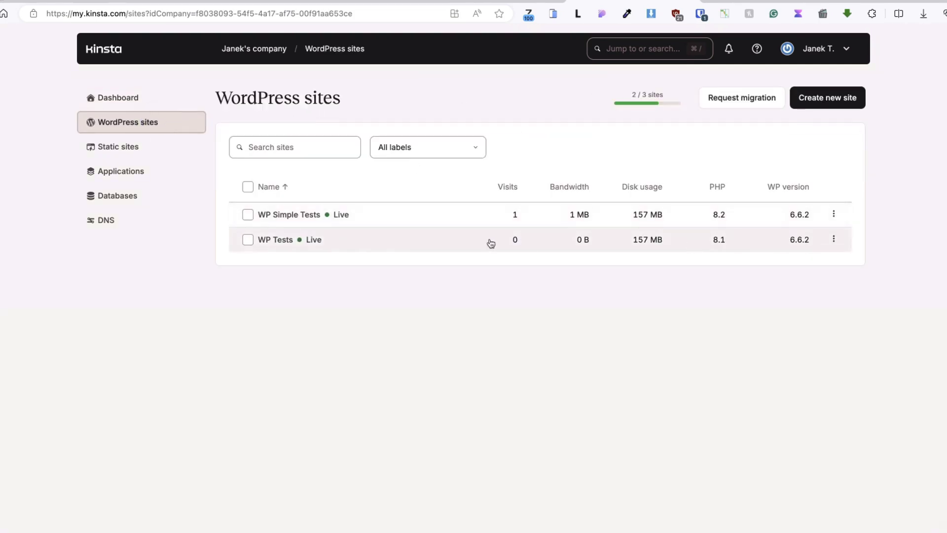
click(310, 245)
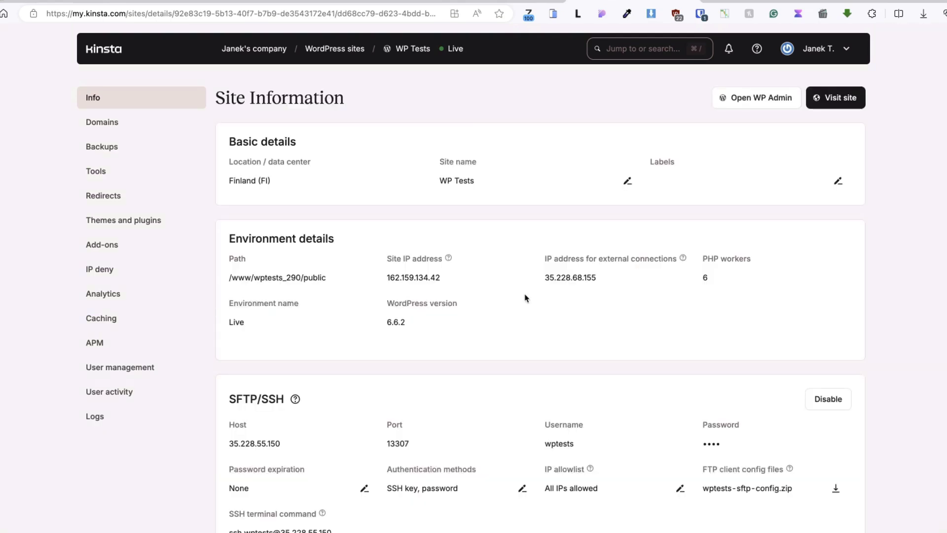
scroll(542, 298, down, 10)
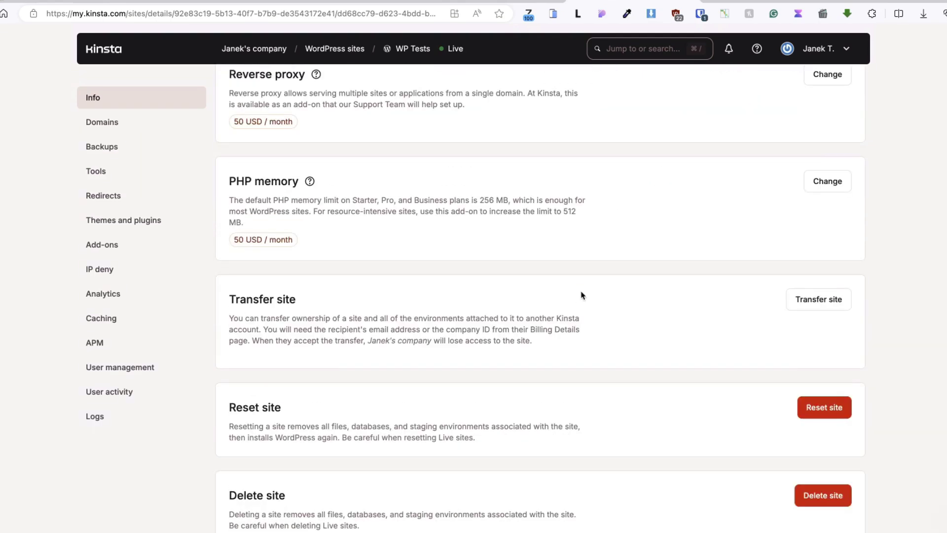
click(813, 498)
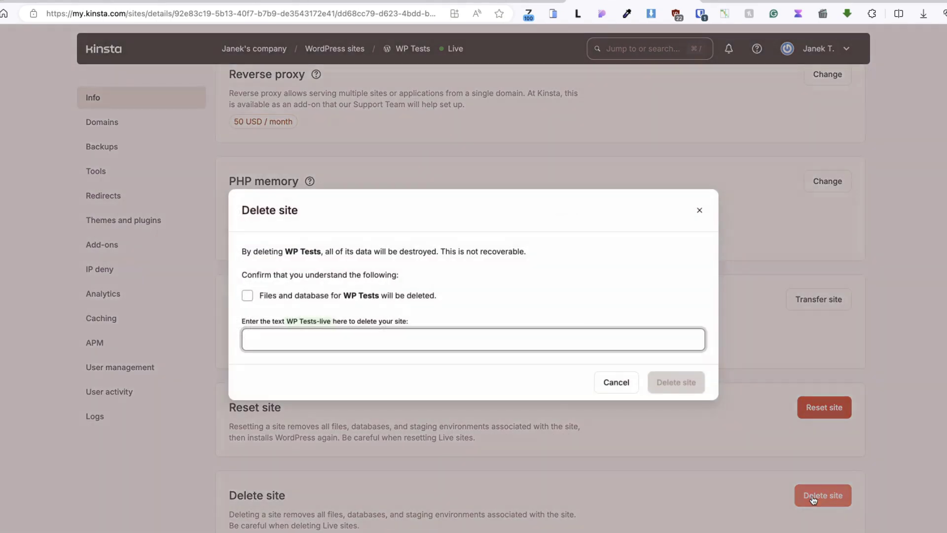
click(248, 296)
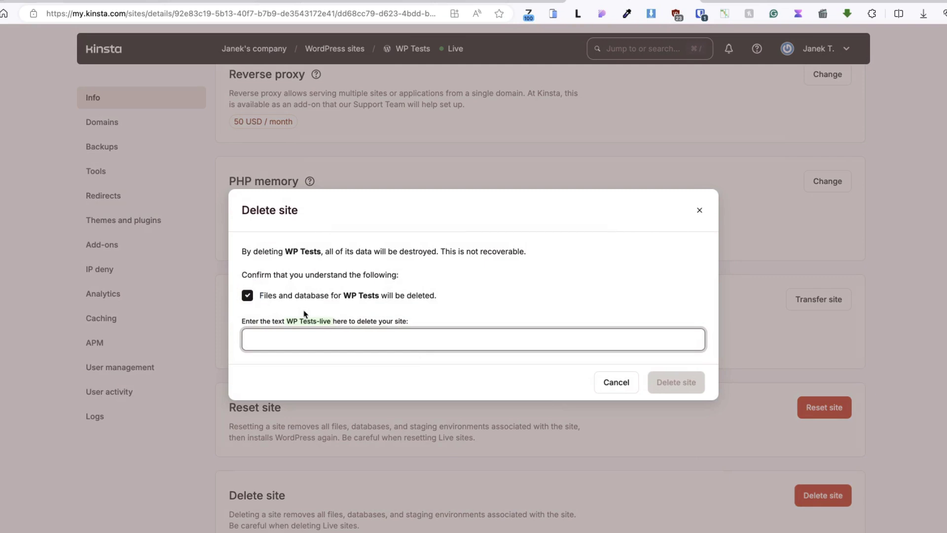
drag(331, 321, 392, 337)
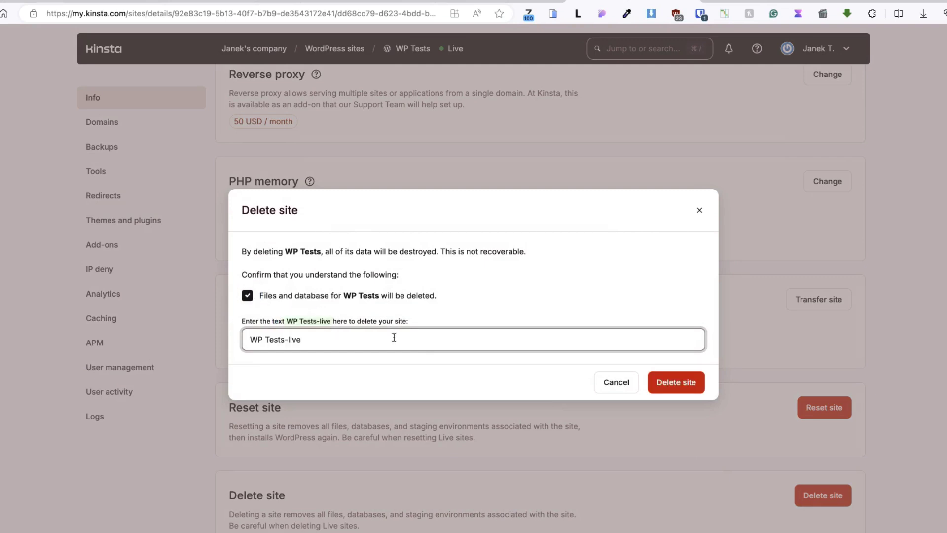
click(685, 382)
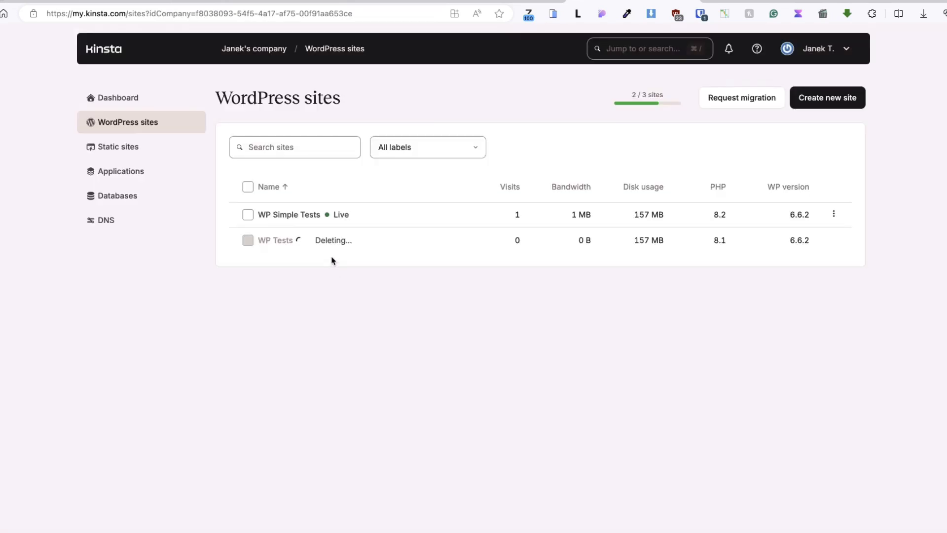
Step: Return to the company dashboard and look at its help options, account options and site search
click(123, 99)
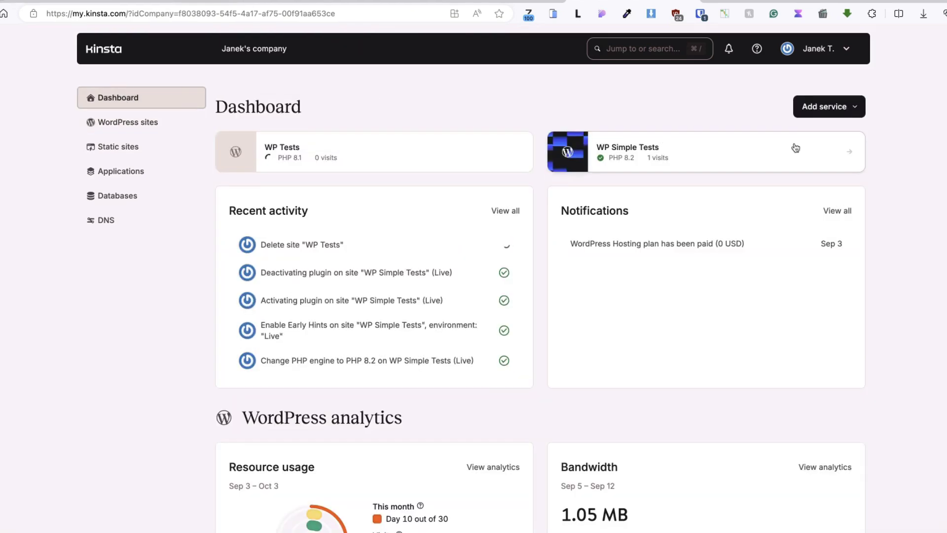
click(756, 50)
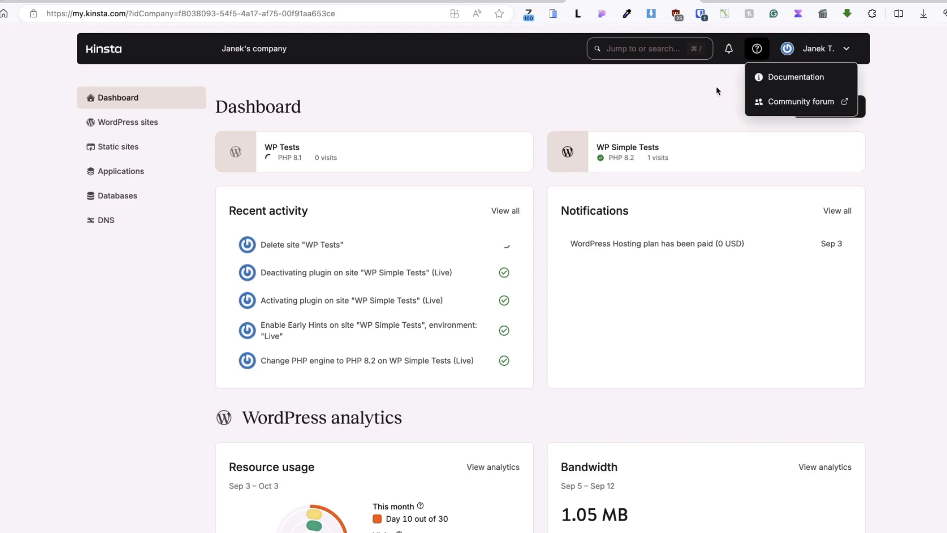
click(714, 94)
click(846, 49)
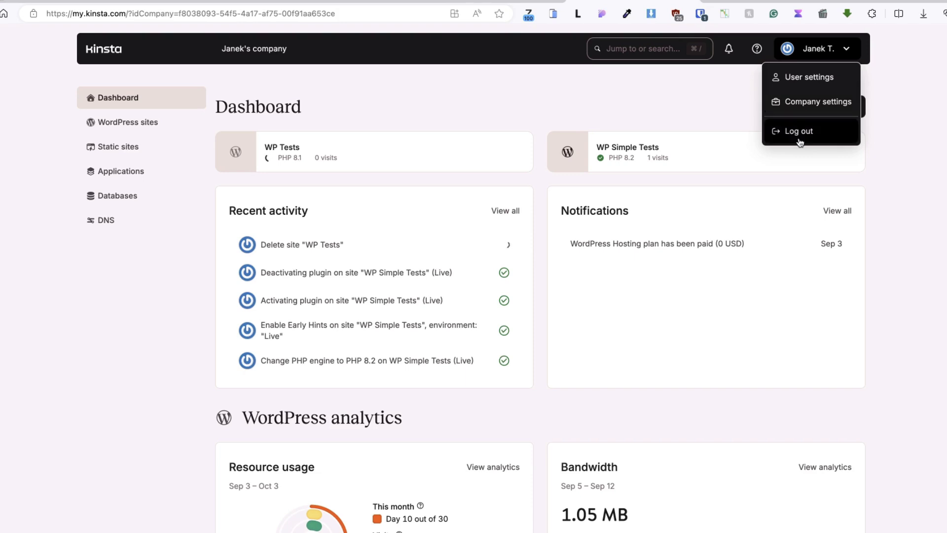
click(642, 61)
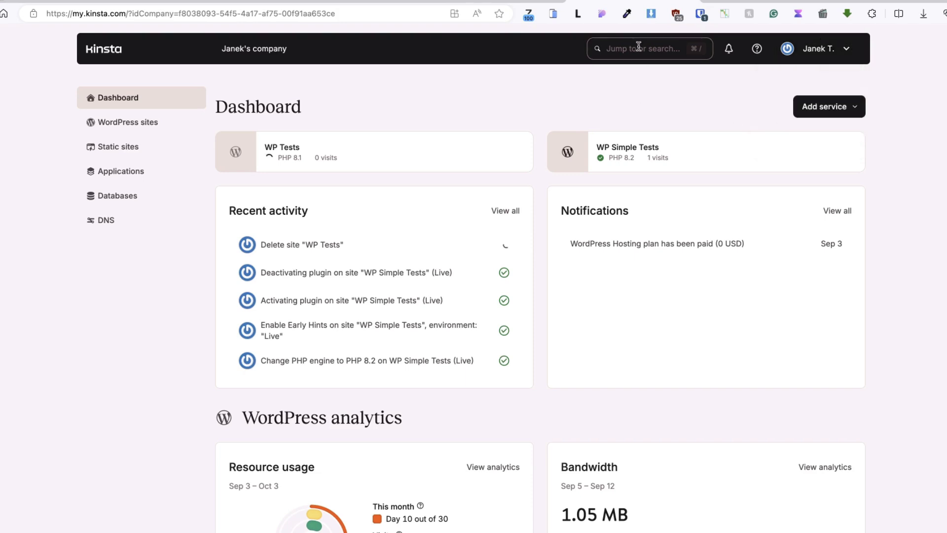
click(639, 47)
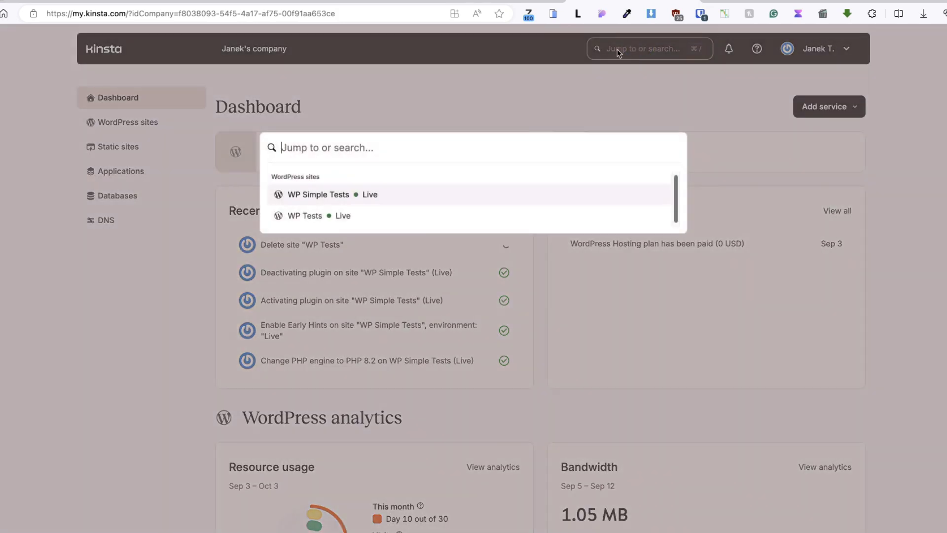